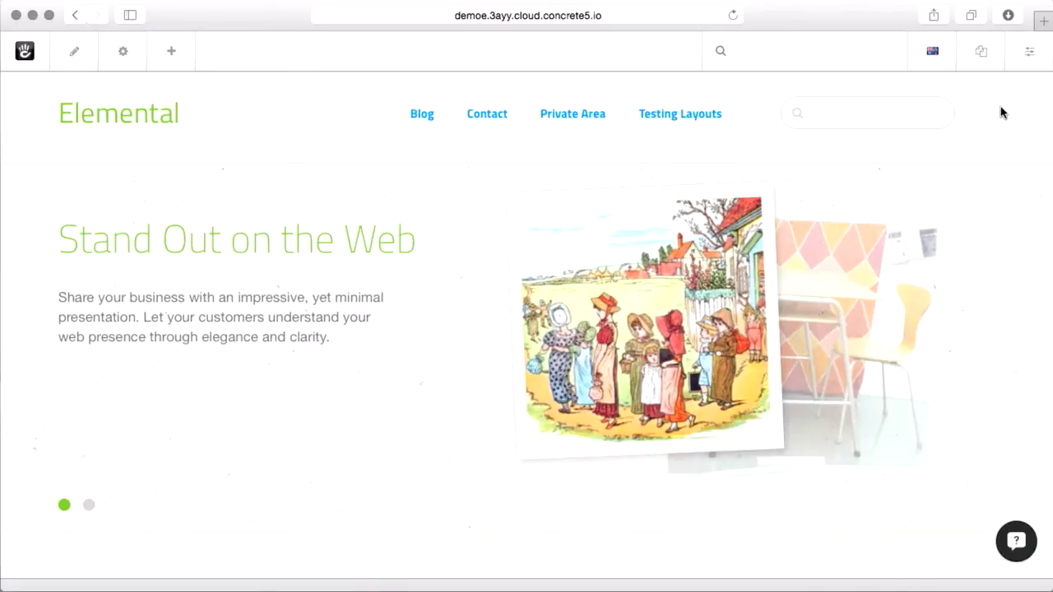
# Open the site's File Manager and upload the image Screen Shot 2015-05-04 at 4.29.33 PM.png
pyautogui.click(1019, 63)
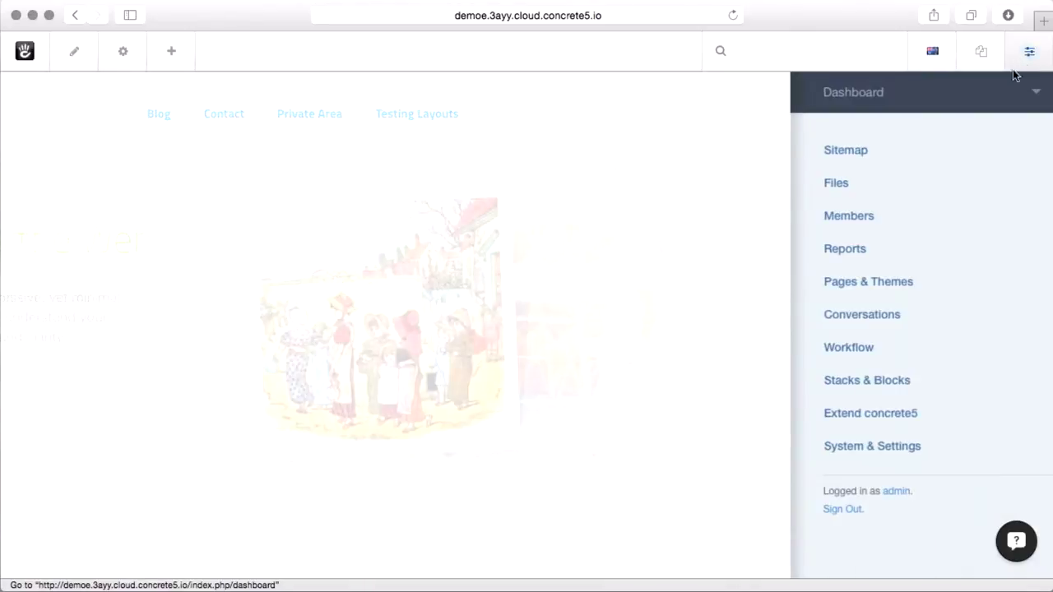
pyautogui.click(861, 183)
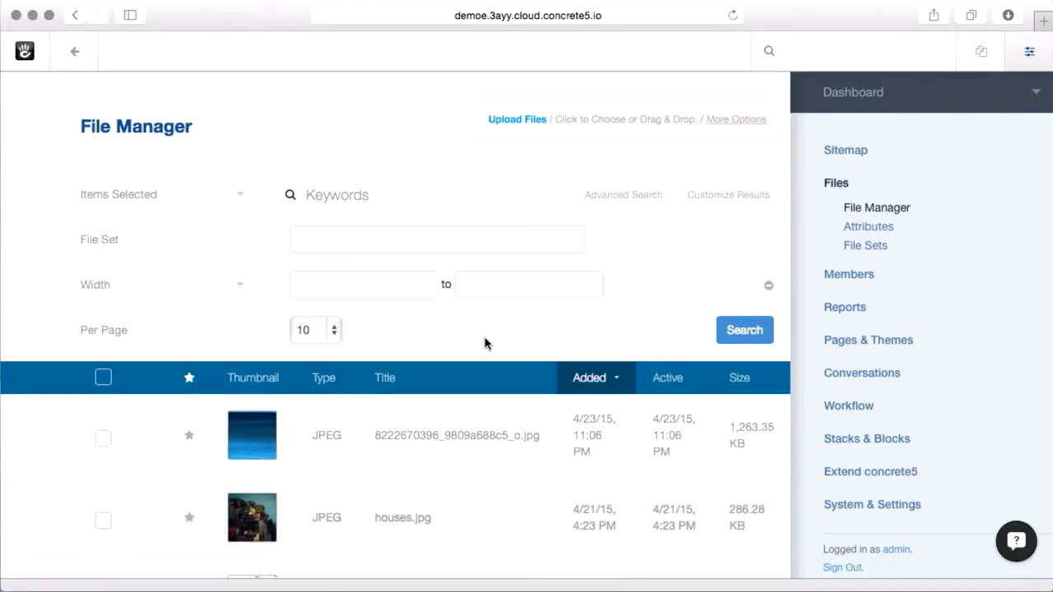
pyautogui.scroll(-5, 483, 445)
pyautogui.scroll(-12, 478, 445)
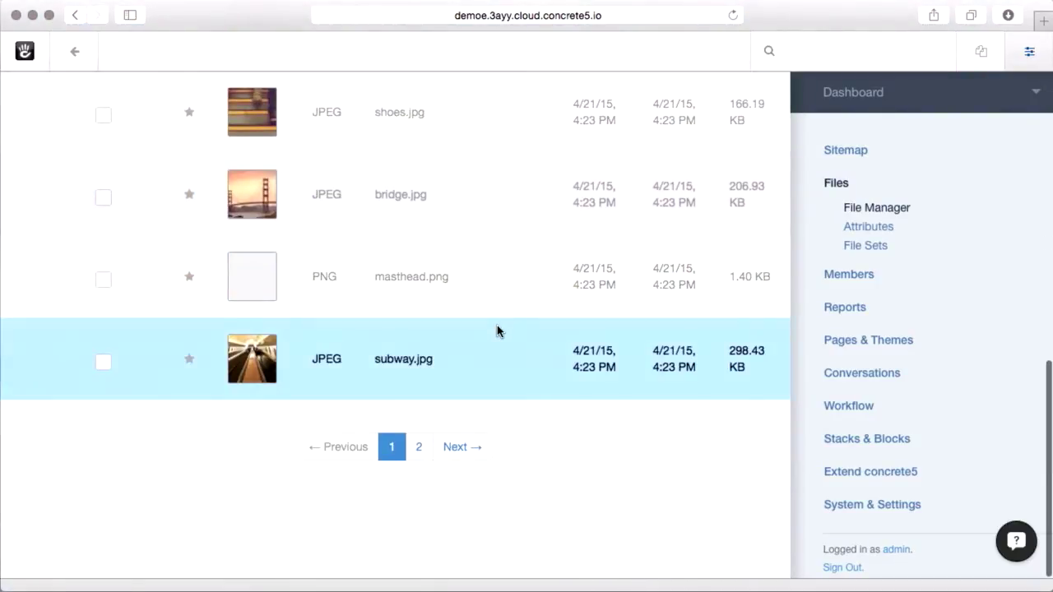
pyautogui.scroll(10, 494, 329)
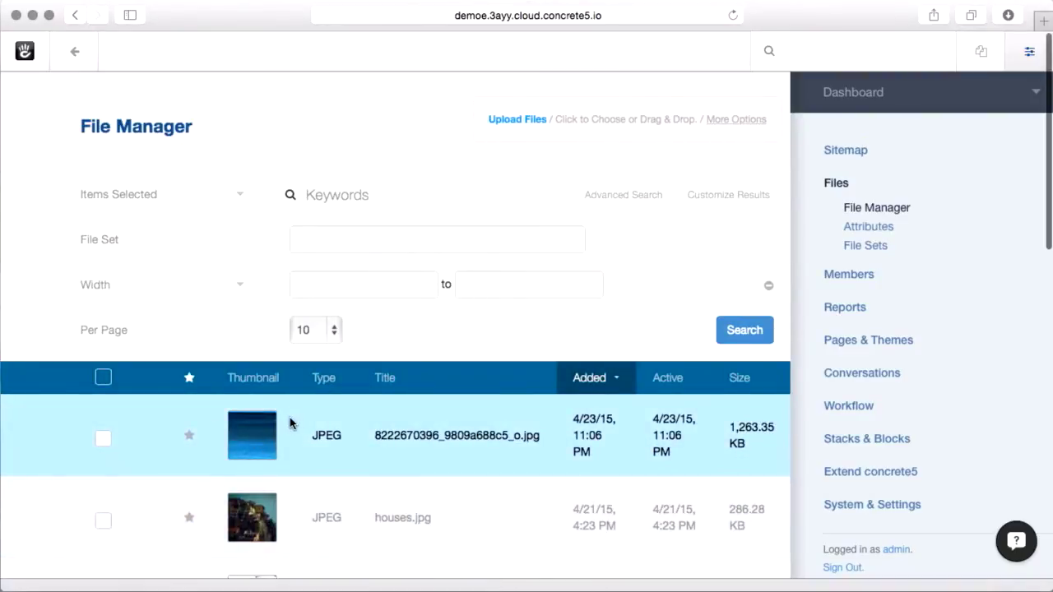
pyautogui.scroll(-2, 412, 370)
pyautogui.scroll(2, 488, 259)
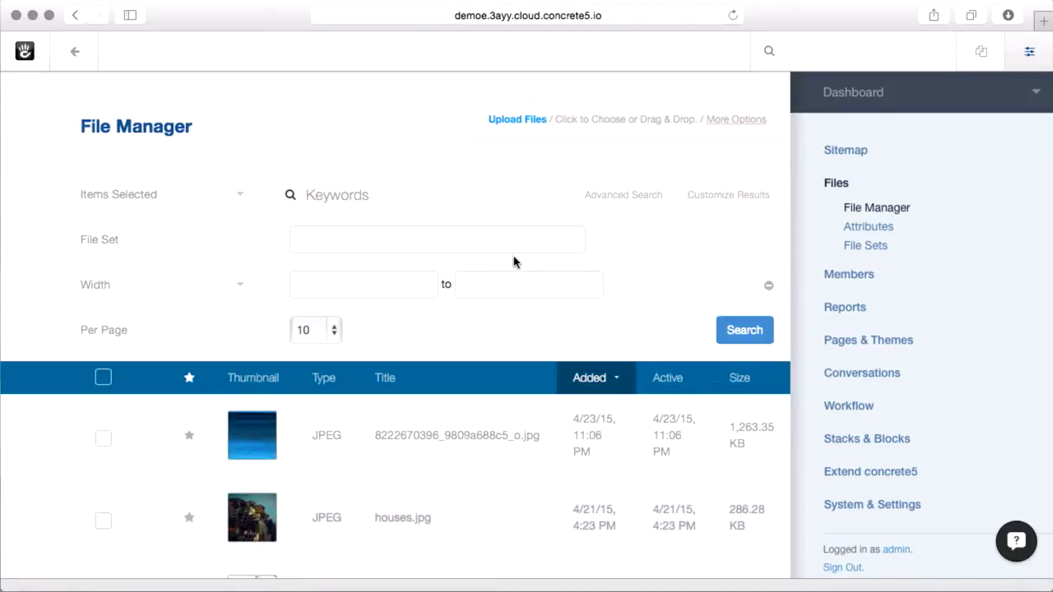
pyautogui.moveTo(1047, 523); pyautogui.dragTo(517, 114)
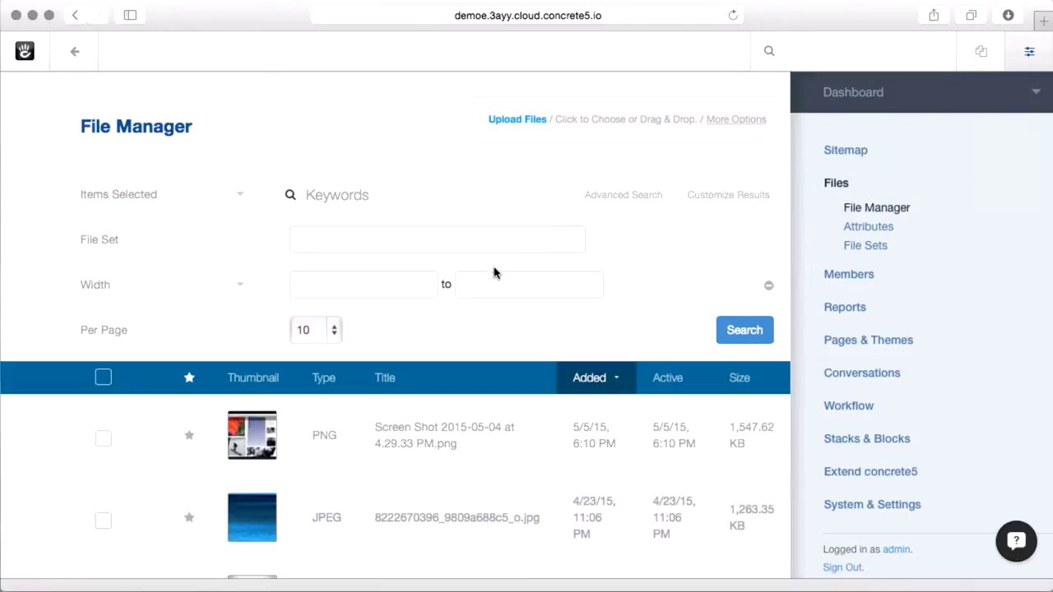
# Check the additional options for adding incoming and remote files, then leave without adding any
pyautogui.click(735, 121)
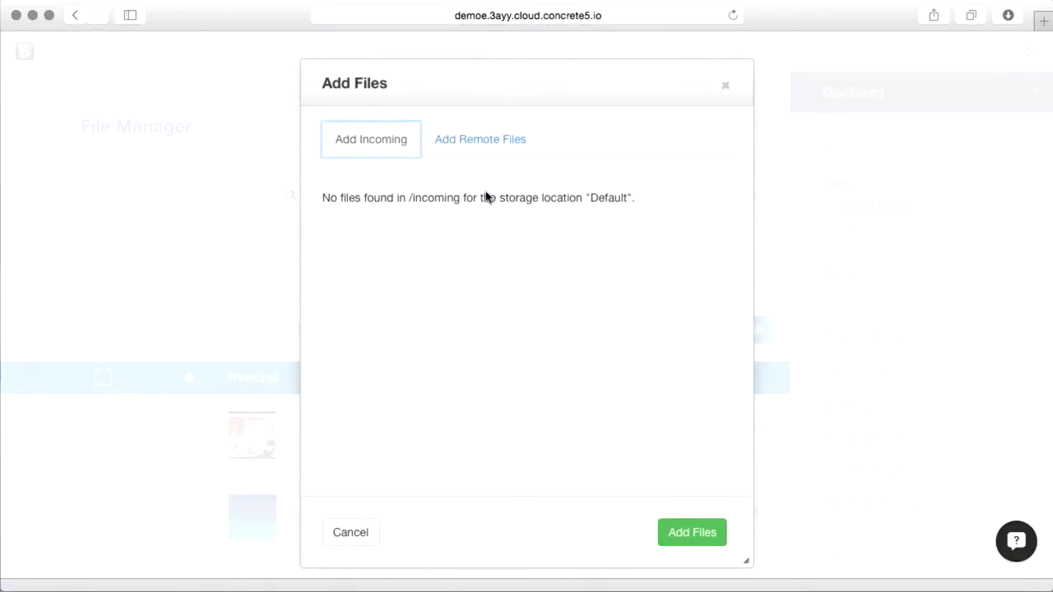
pyautogui.click(470, 140)
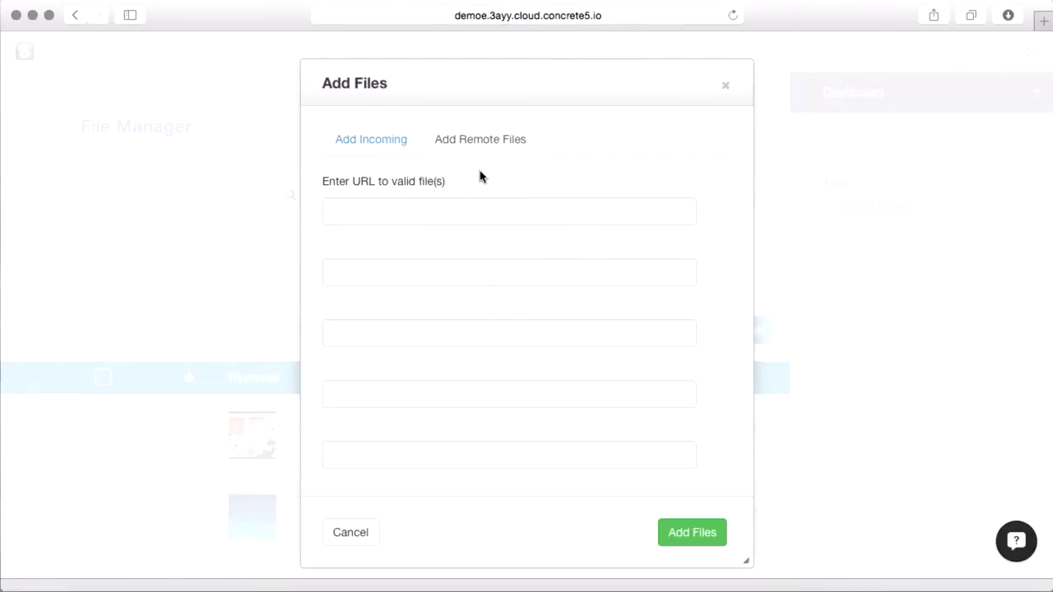
pyautogui.click(358, 533)
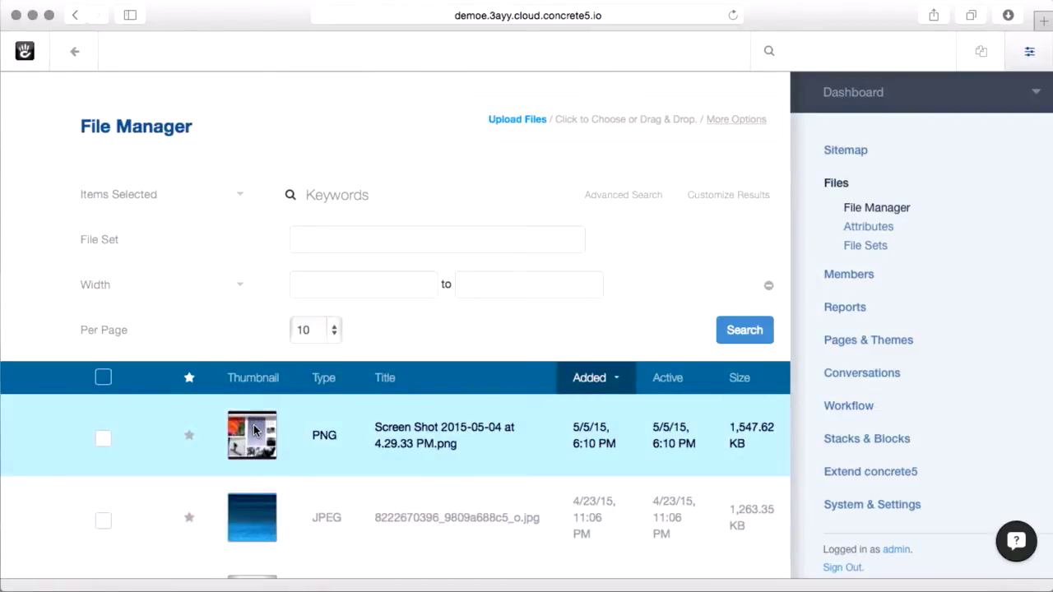
# View the uploaded screenshot image in the File Manager and close the preview
pyautogui.click(255, 430)
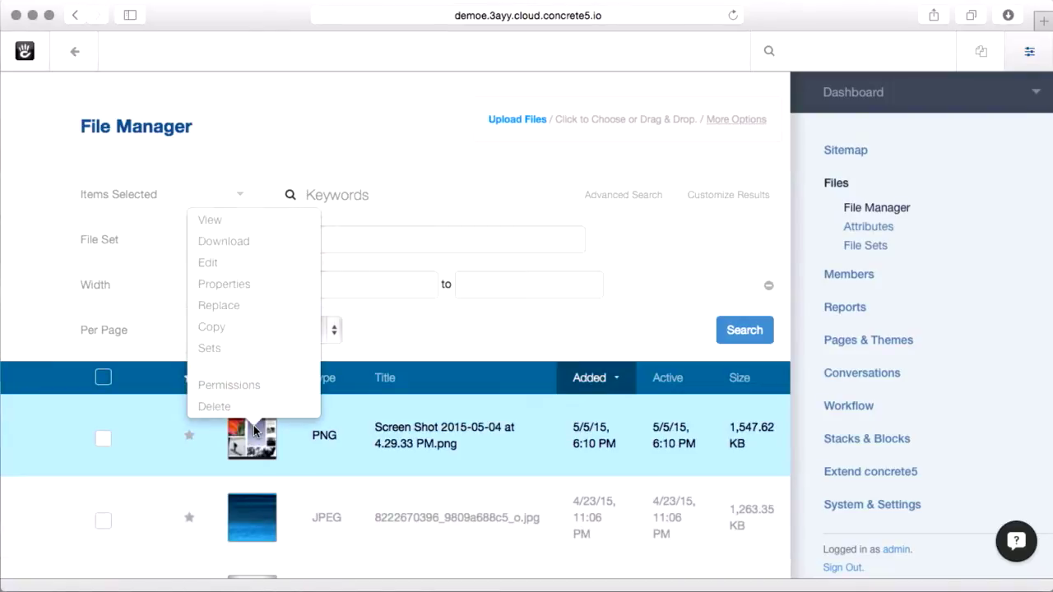
pyautogui.click(237, 221)
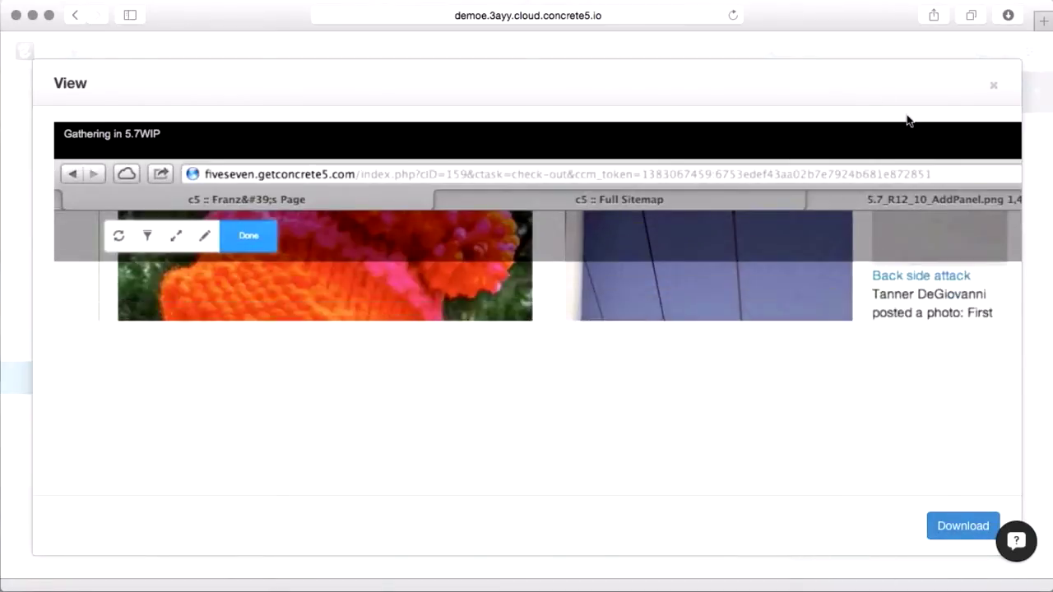
pyautogui.click(993, 86)
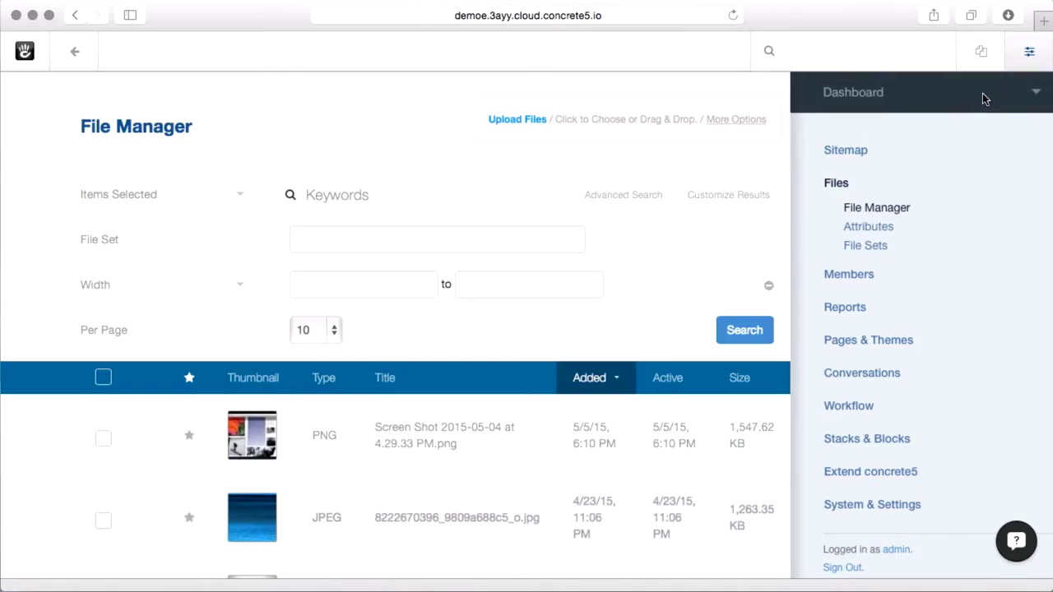
# Try scaling the uploaded screenshot to 75% and repositioning it in the image editor, and discard the edits
pyautogui.click(252, 445)
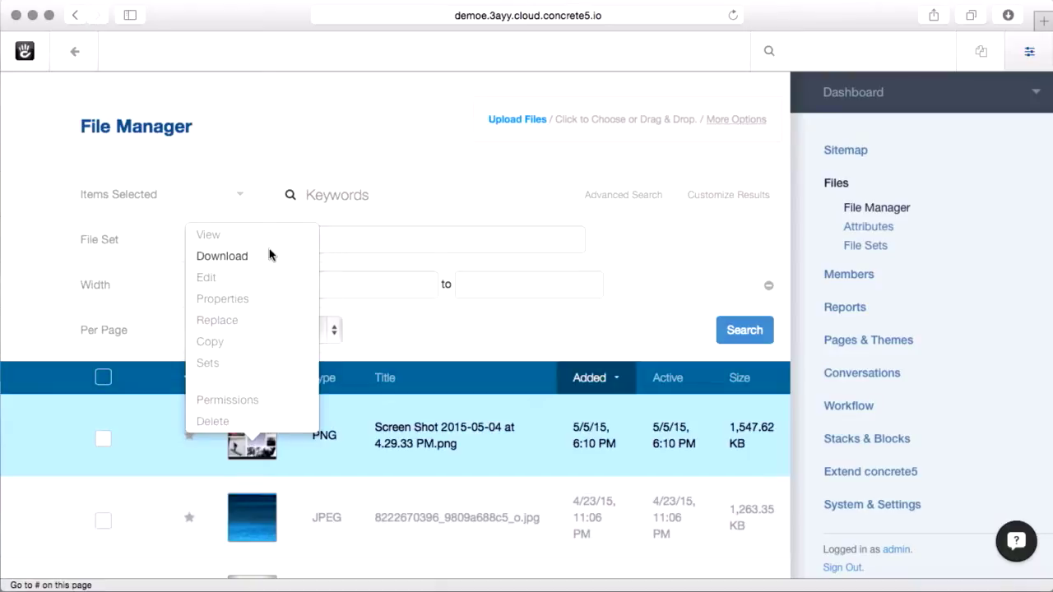
pyautogui.click(210, 280)
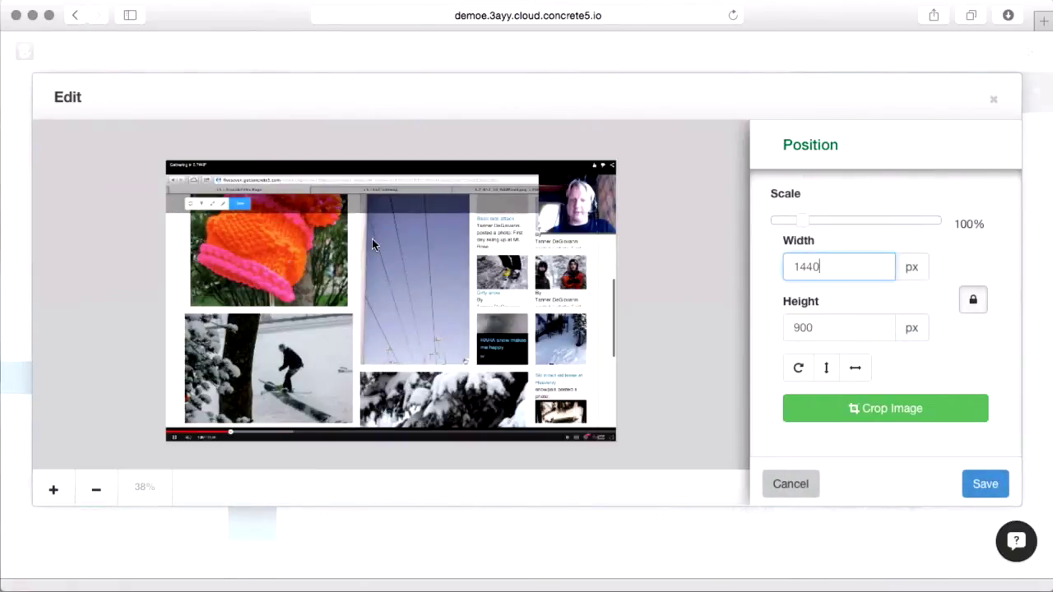
pyautogui.moveTo(799, 218)
pyautogui.mouseDown()
pyautogui.moveTo(820, 219)
pyautogui.moveTo(792, 220)
pyautogui.mouseUp()
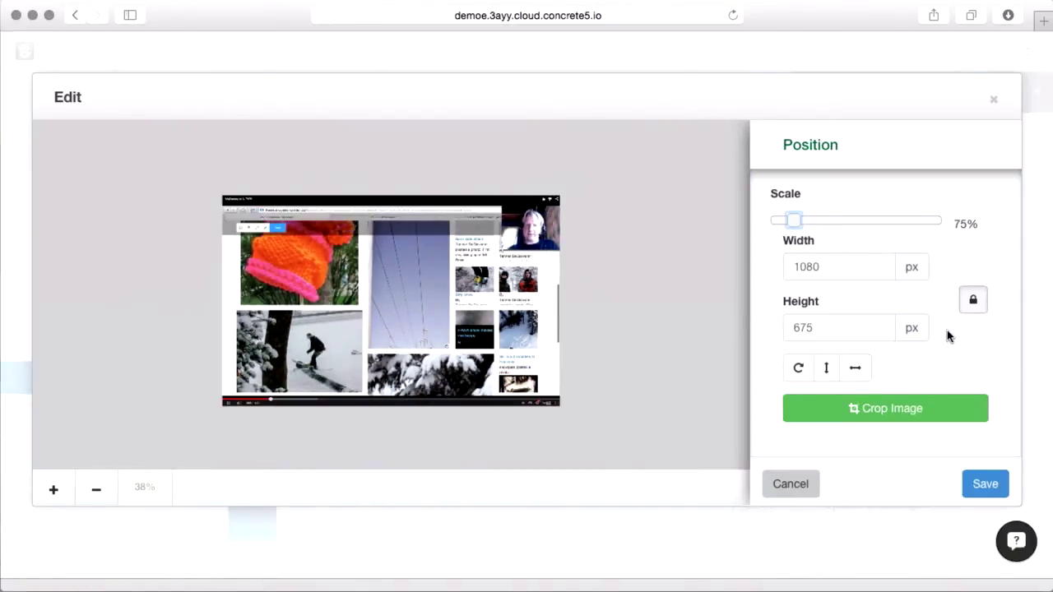
pyautogui.moveTo(533, 336); pyautogui.dragTo(483, 380)
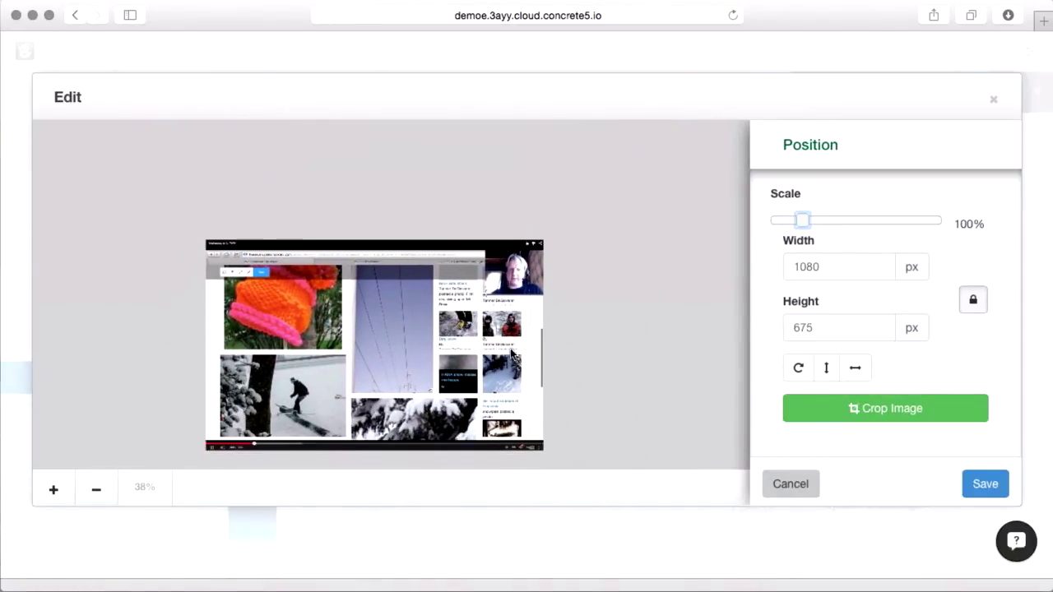
pyautogui.click(103, 490)
pyautogui.click(99, 489)
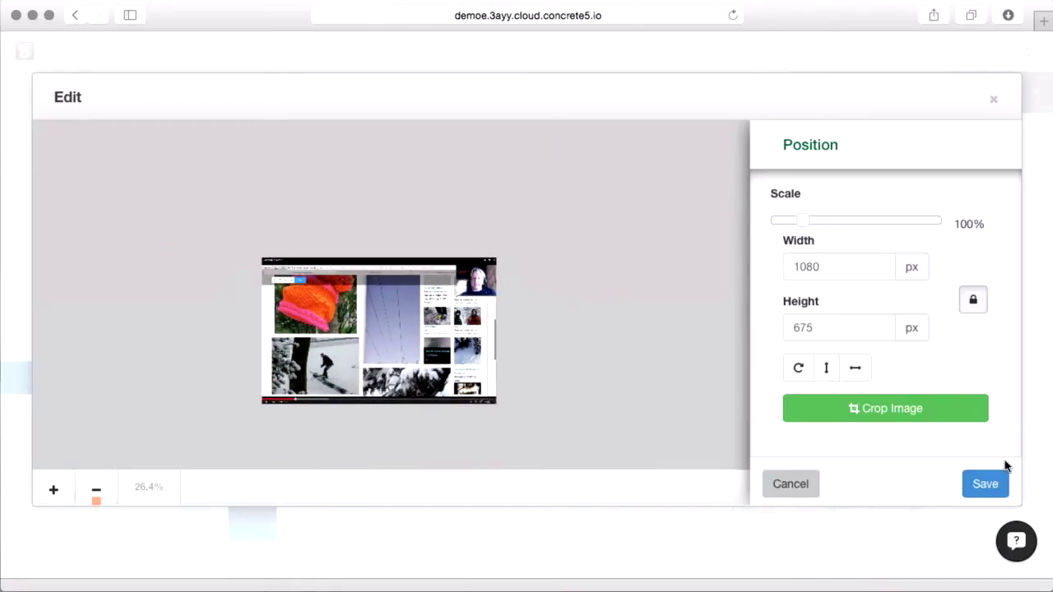
pyautogui.click(798, 484)
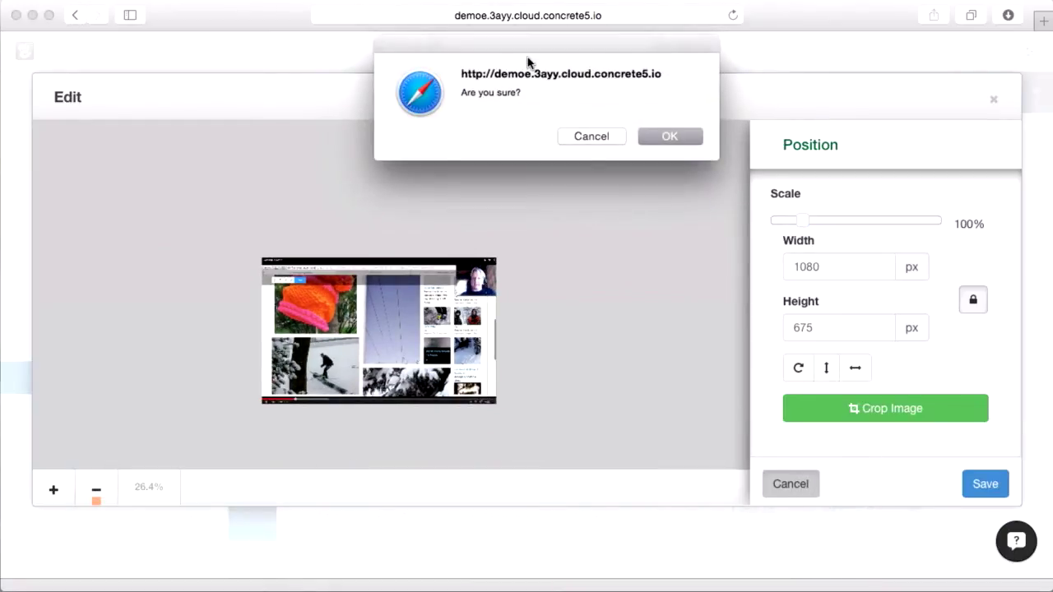
pyautogui.click(668, 135)
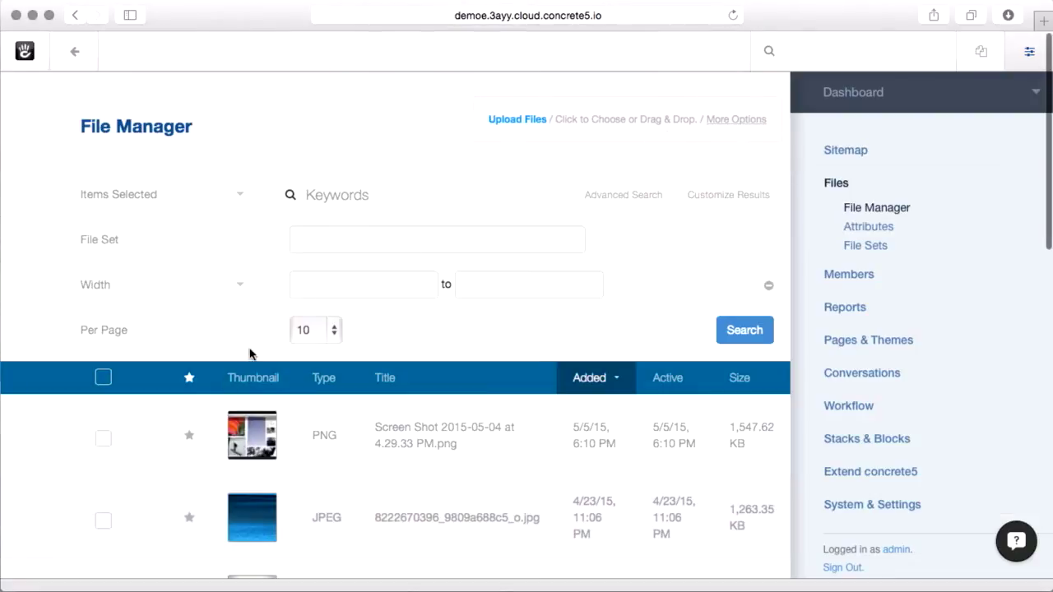
# Open the uploaded screenshot's properties and review its basic details
pyautogui.click(262, 434)
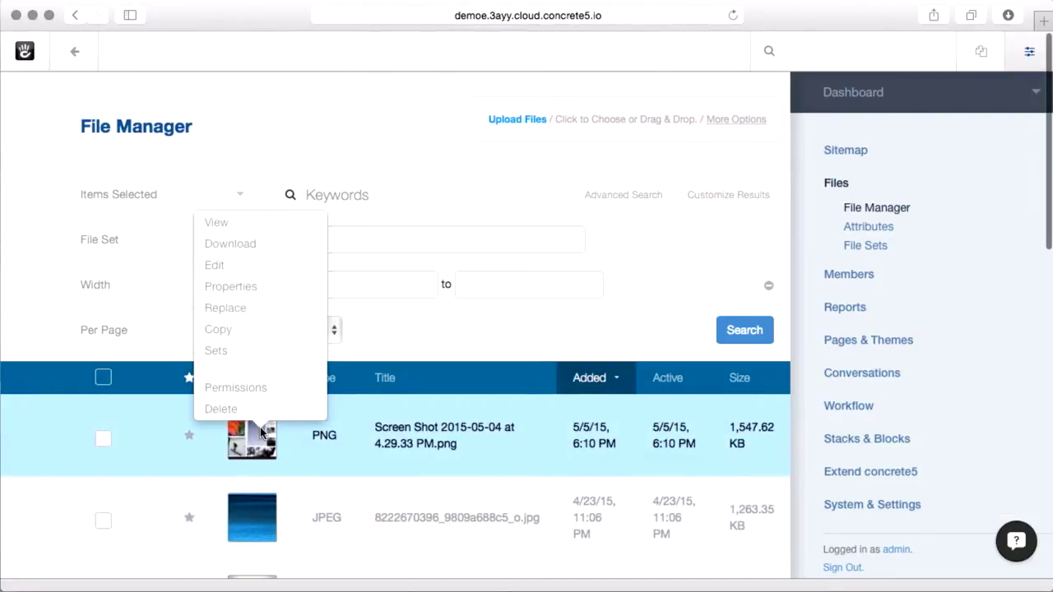
pyautogui.click(275, 286)
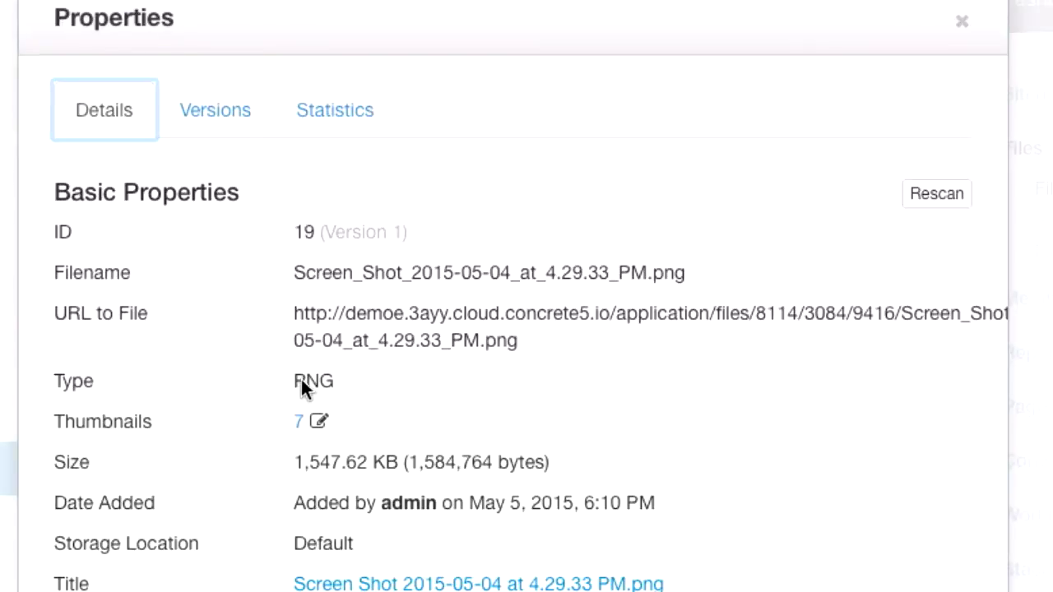
pyautogui.scroll(-3, 298, 386)
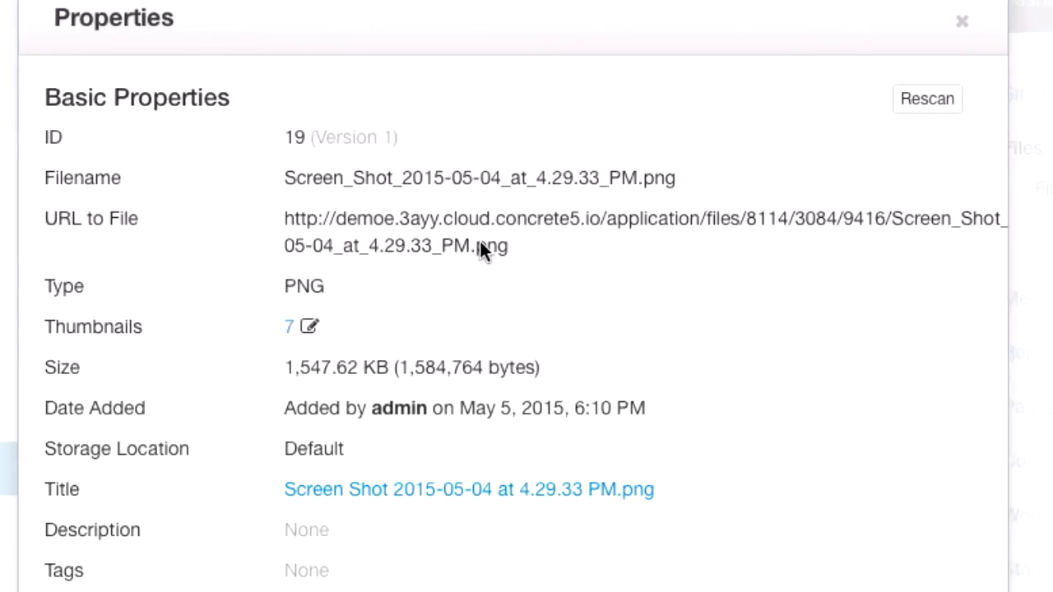
pyautogui.scroll(-3, 469, 280)
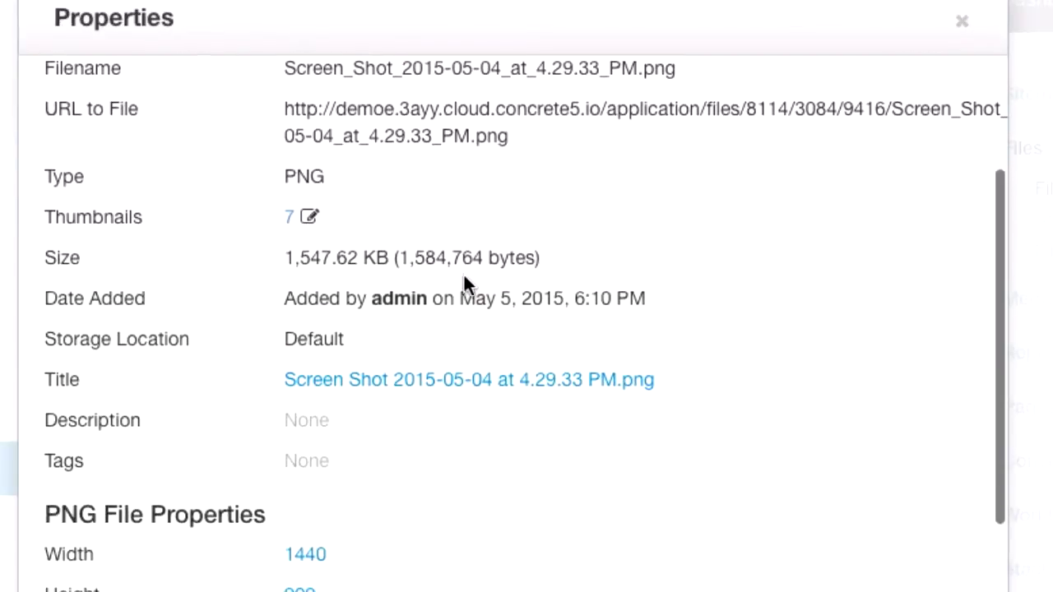
# Look through the thumbnail images generated for the screenshot and return to its properties
pyautogui.click(289, 217)
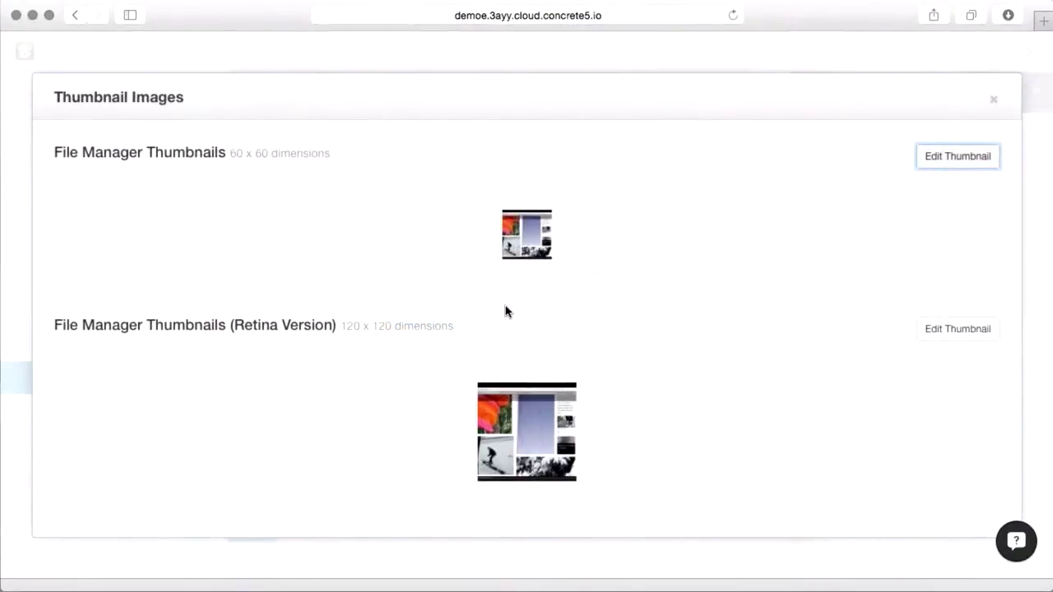
pyautogui.scroll(-5, 503, 308)
pyautogui.scroll(5, 482, 280)
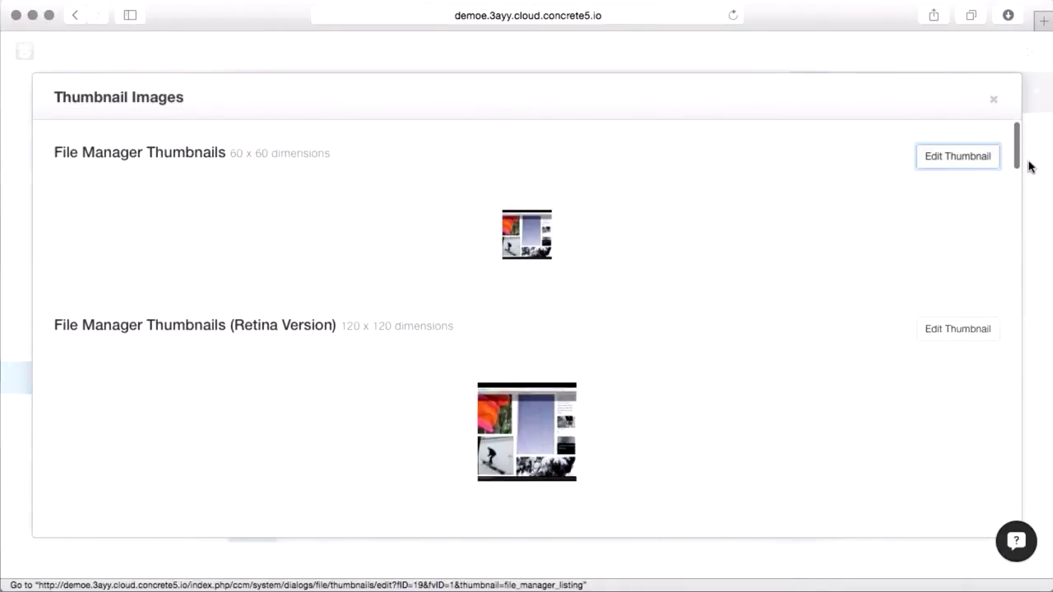
pyautogui.click(995, 100)
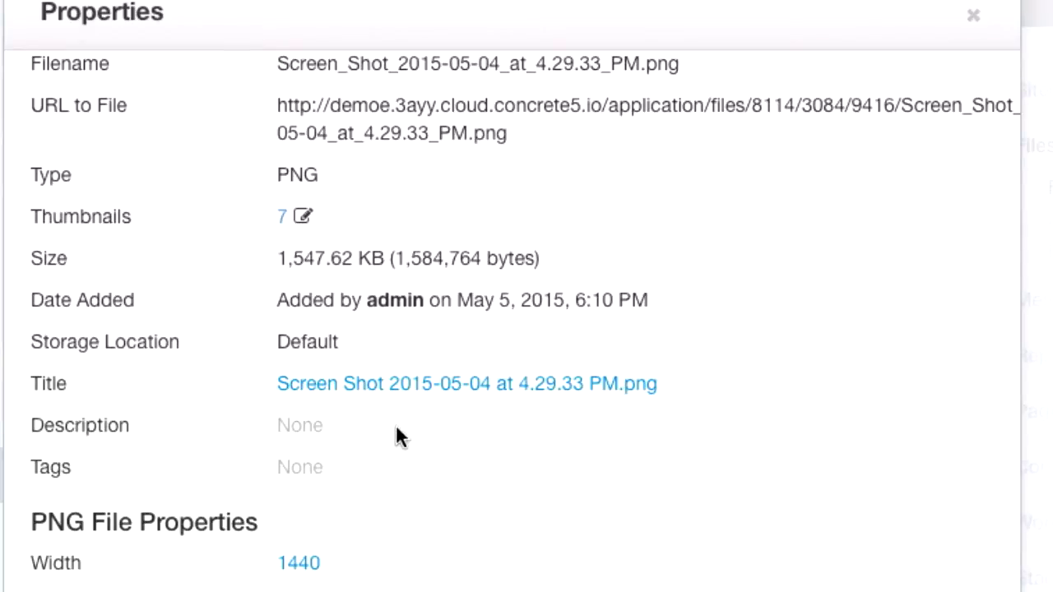
# Set the screenshot file's description to "Screenshot of something cool we're working on"
pyautogui.click(302, 427)
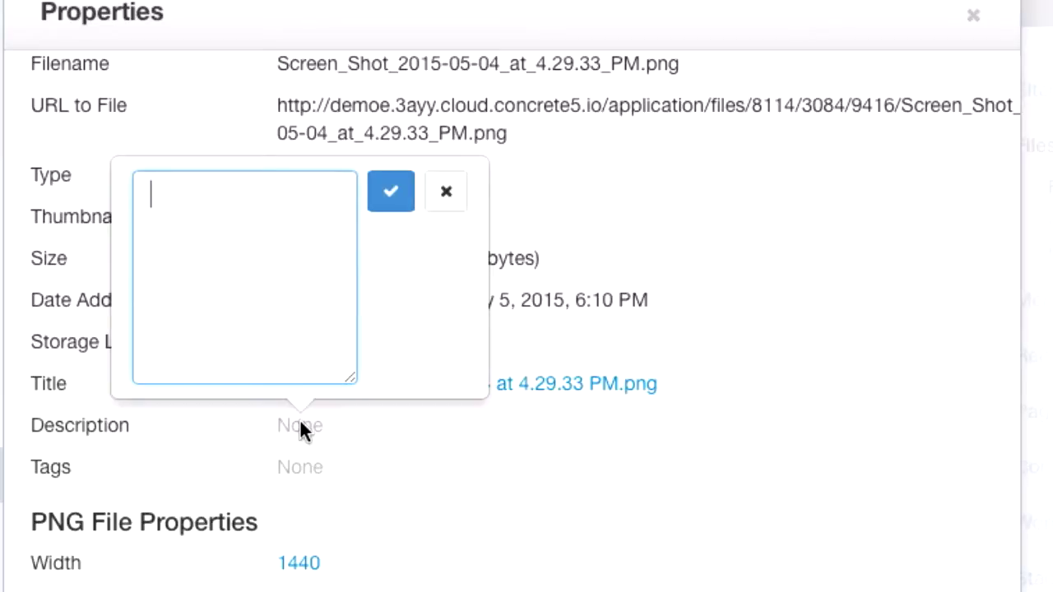
pyautogui.write('Screens')
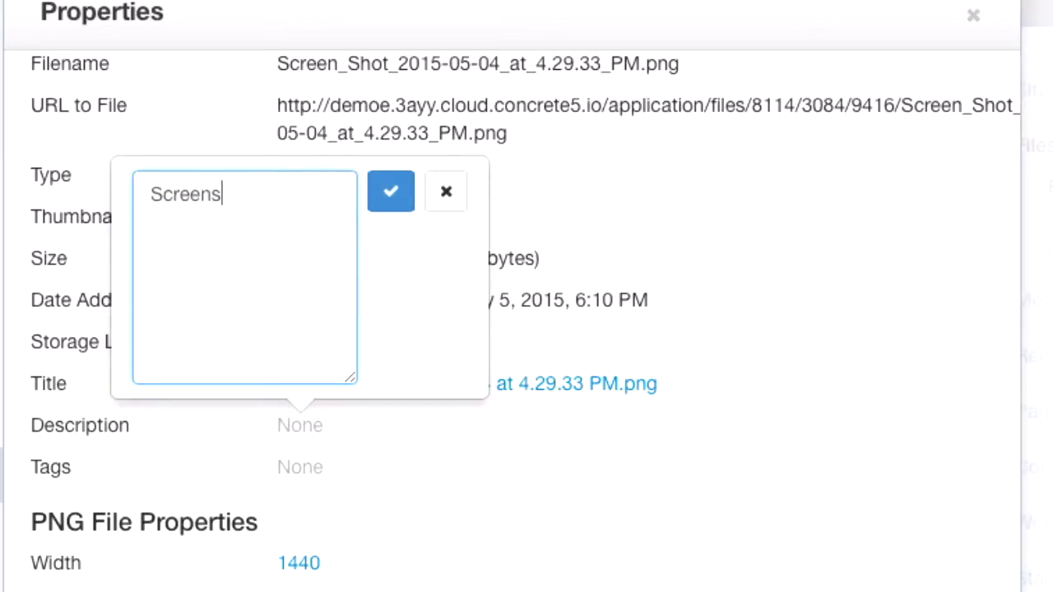
pyautogui.write('hot of something cool ')
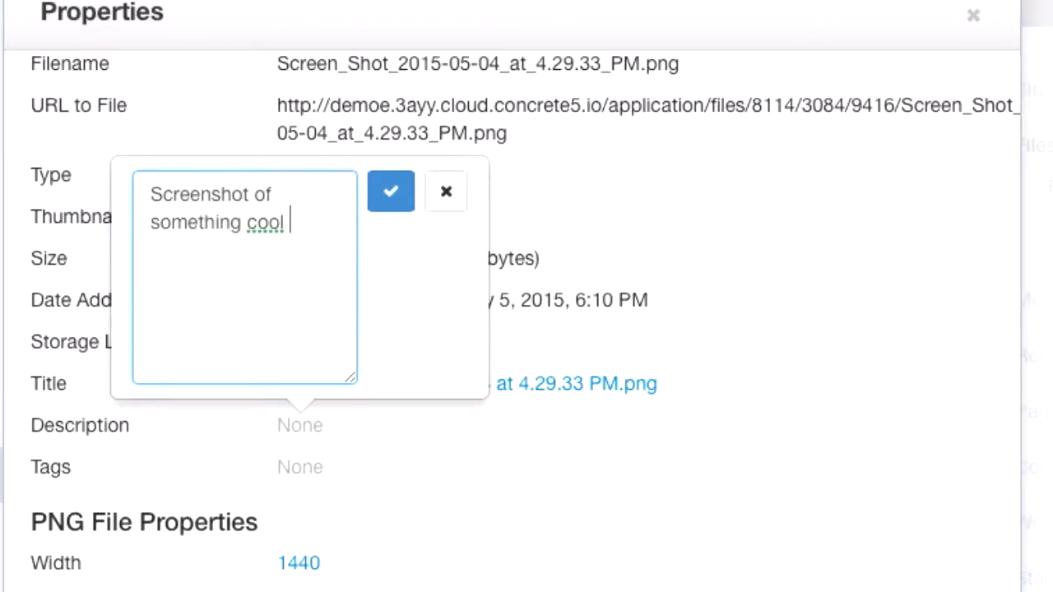
pyautogui.write("we're working on")
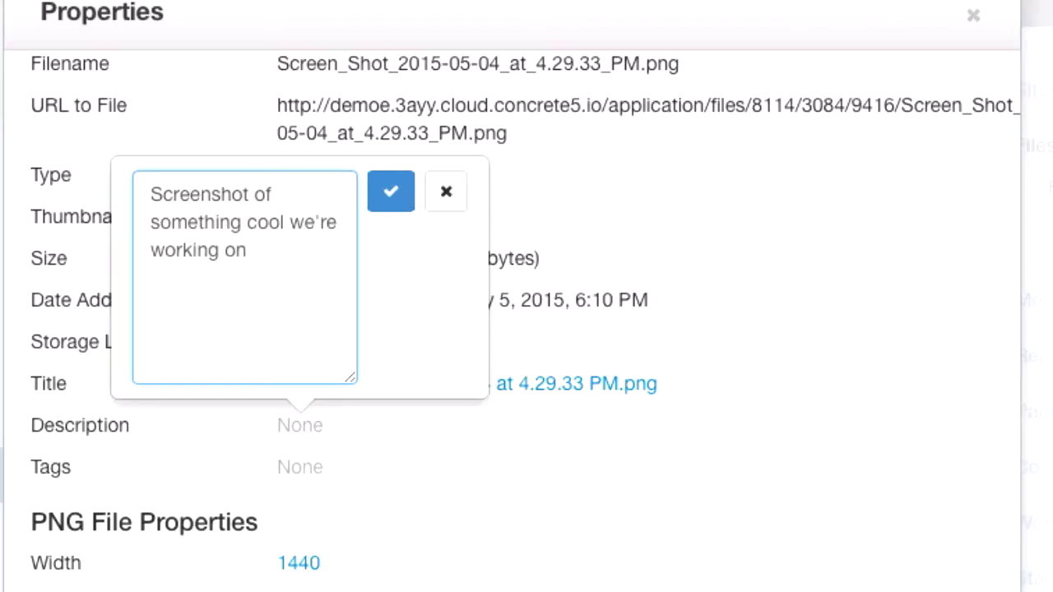
pyautogui.click(388, 191)
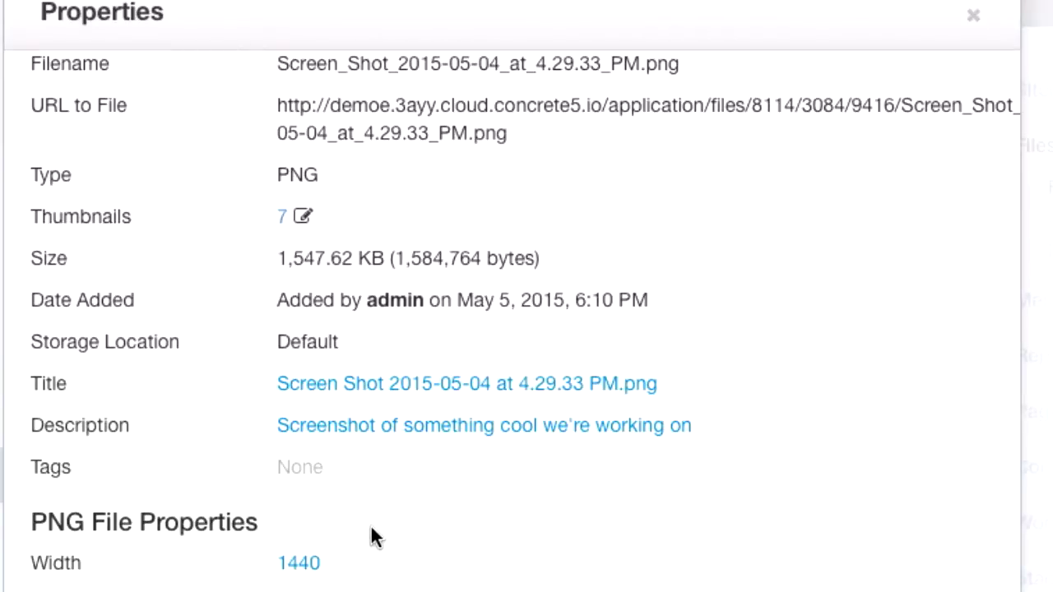
# Review the screenshot's PNG properties and file preview, its version history and its download statistics
pyautogui.scroll(-5, 375, 526)
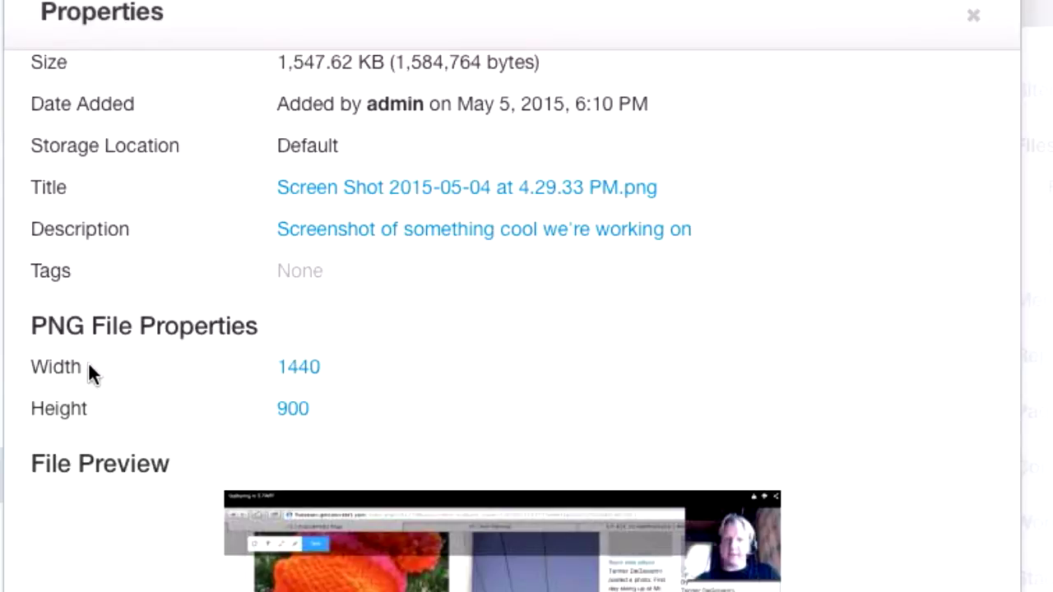
pyautogui.scroll(-3, 478, 428)
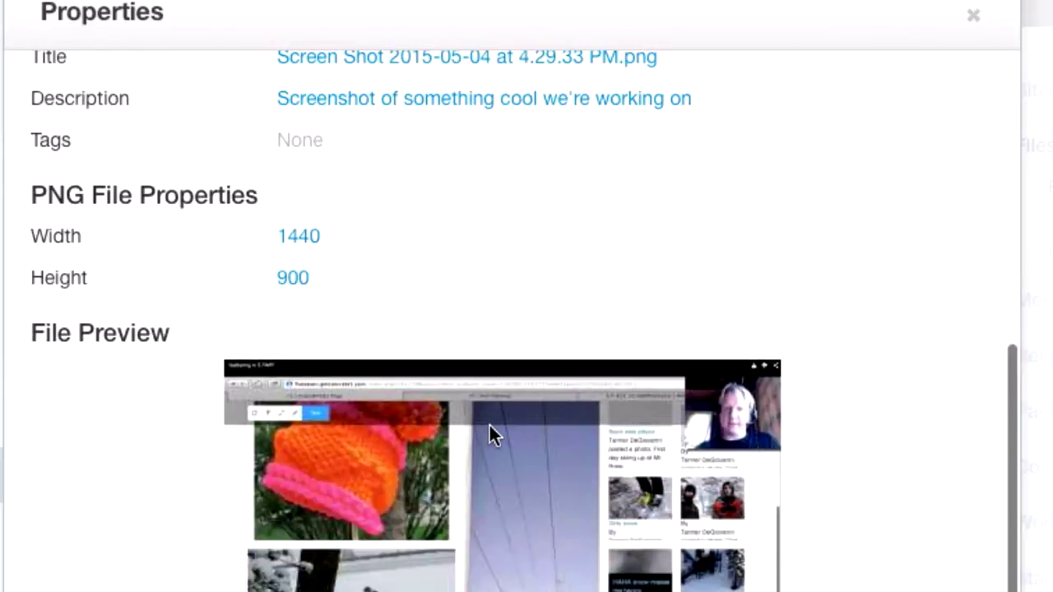
pyautogui.scroll(10, 489, 435)
pyautogui.click(238, 115)
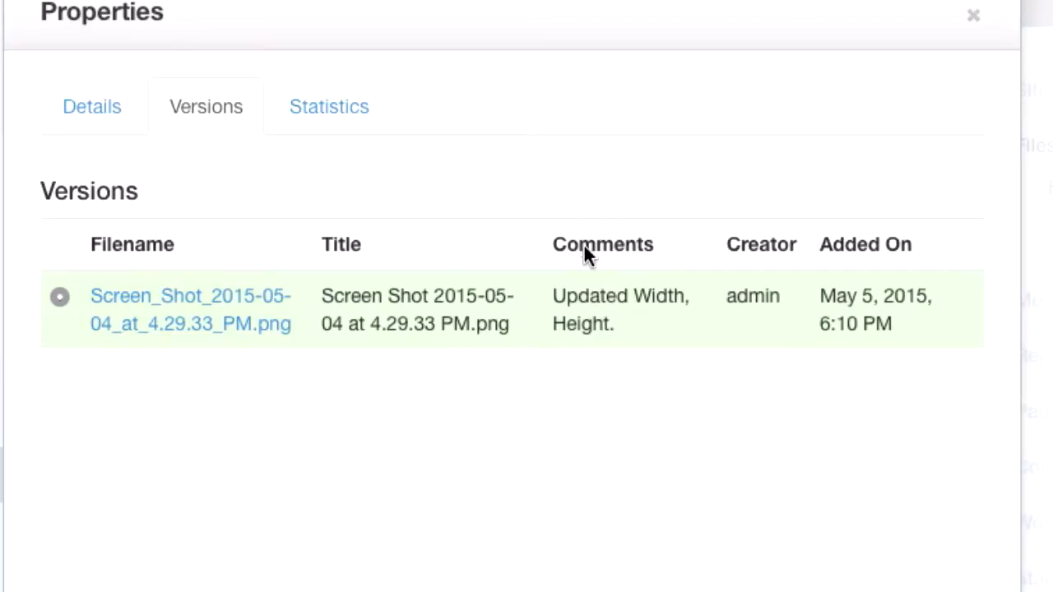
pyautogui.click(334, 110)
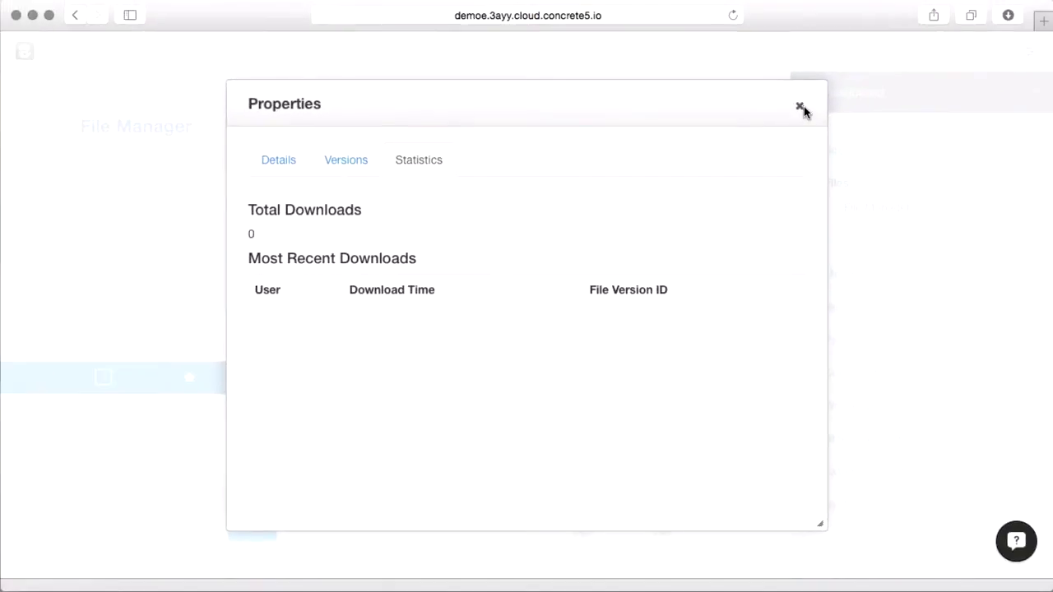
# Close the screenshot's properties, look at the options for replacing the file, and dismiss them without uploading anything
pyautogui.click(802, 108)
pyautogui.click(278, 429)
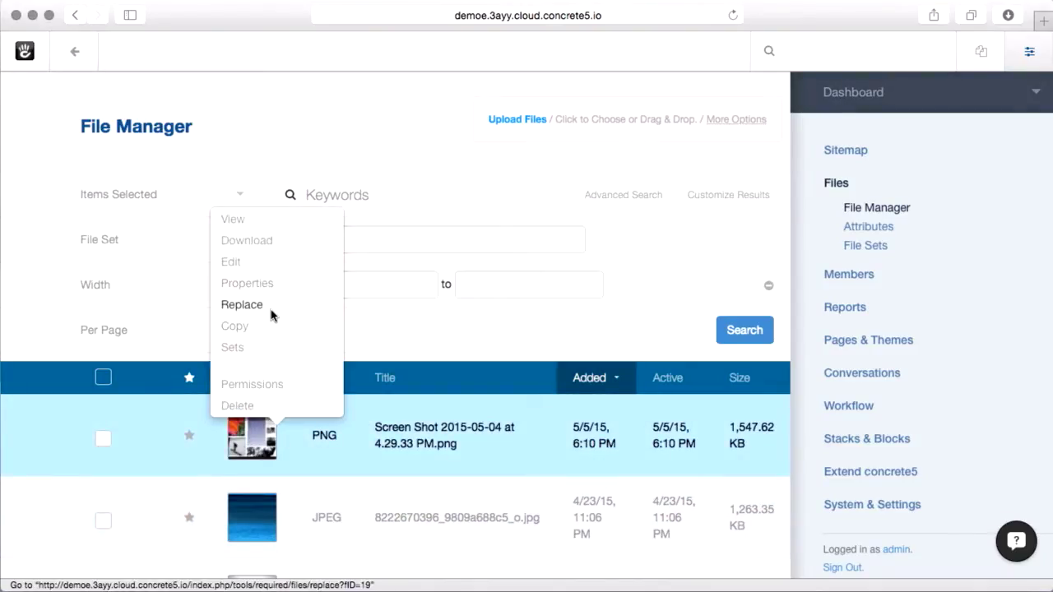
pyautogui.click(271, 310)
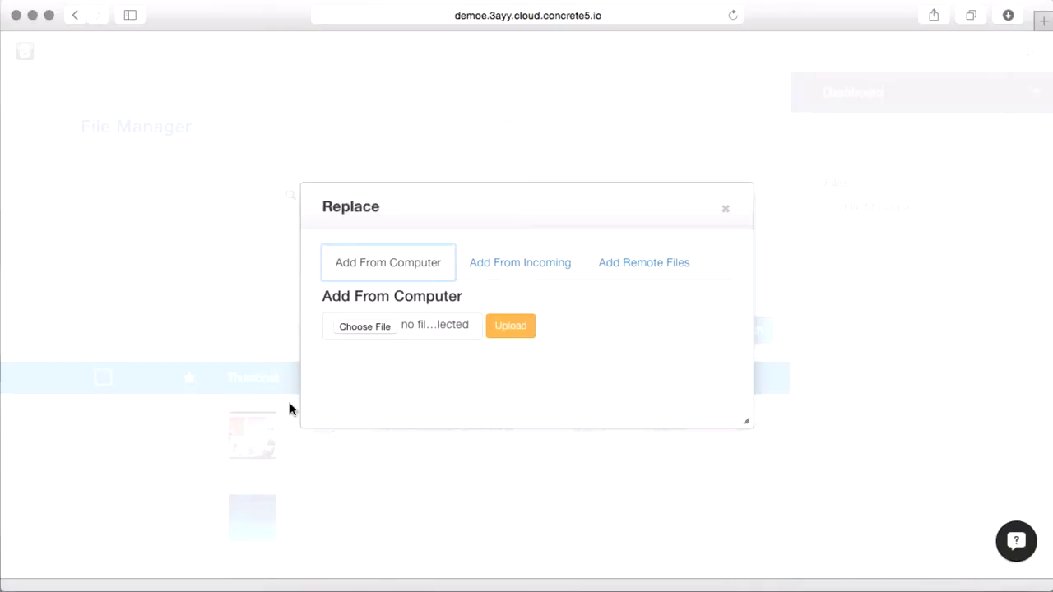
pyautogui.click(727, 211)
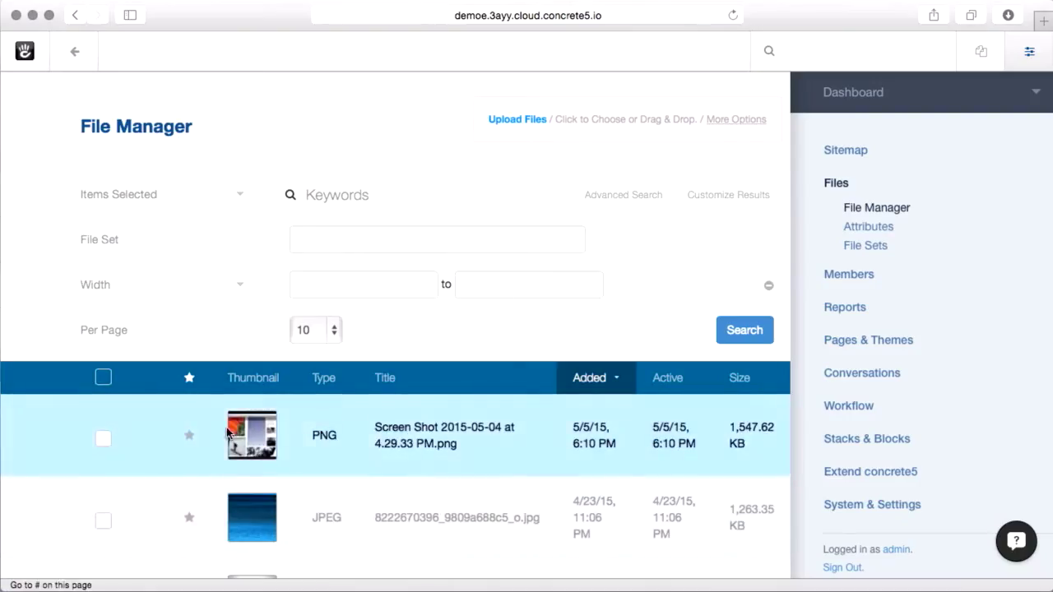
# Make a copy of the Screen Shot 2015-05-04 PNG file
pyautogui.click(250, 425)
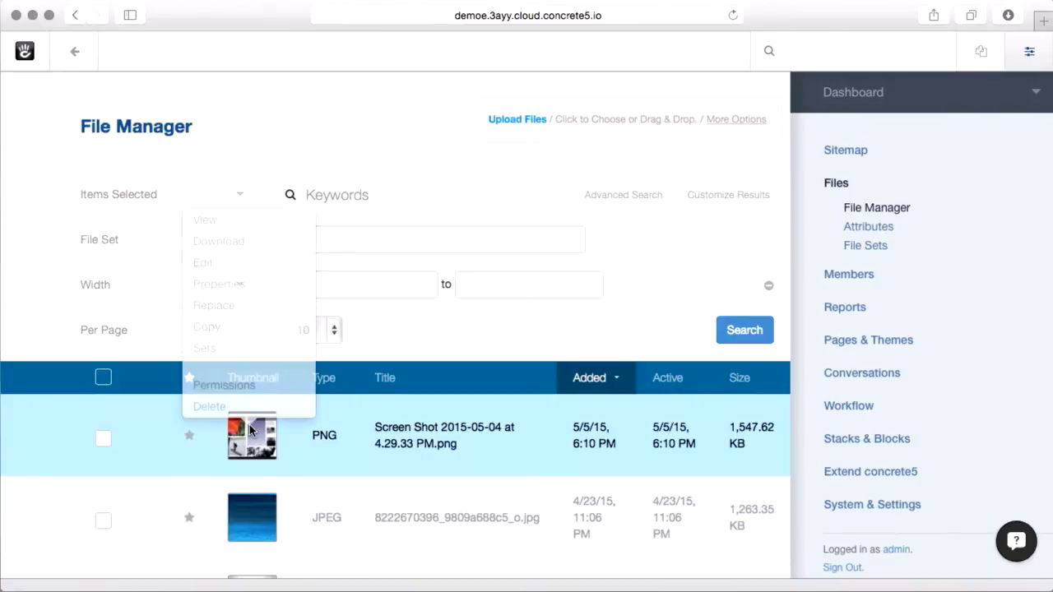
pyautogui.click(228, 330)
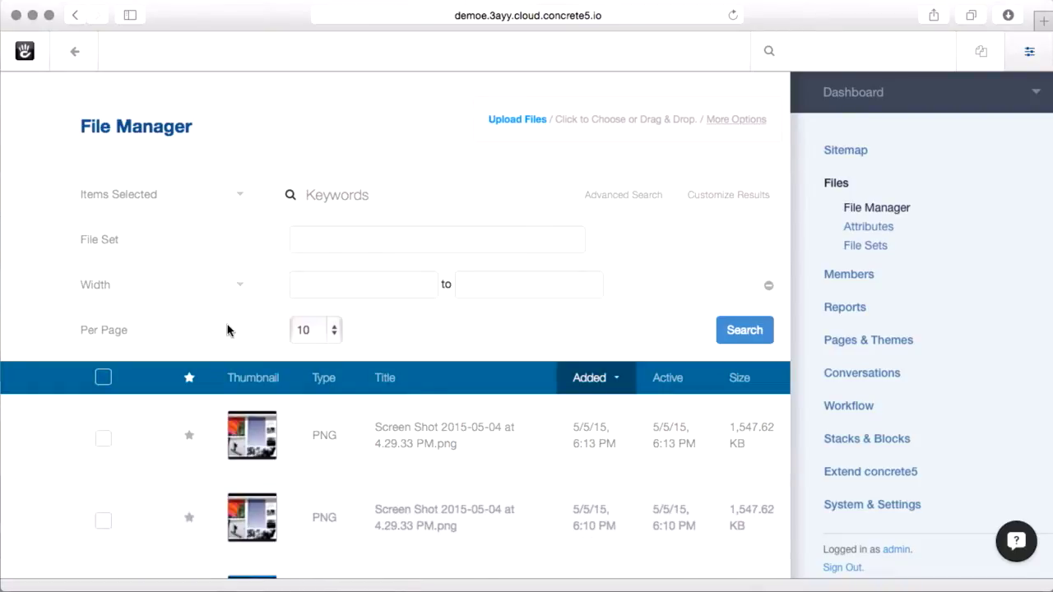
# Open the newest screenshot copy in the image editor, look at its Position and Filter options, and return to the file list
pyautogui.click(273, 438)
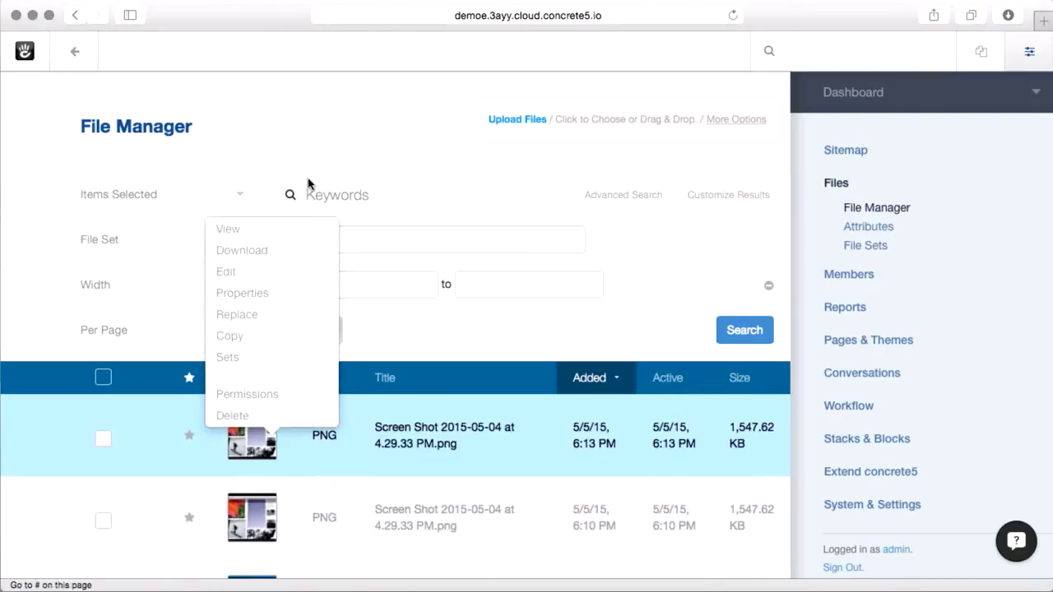
pyautogui.click(270, 271)
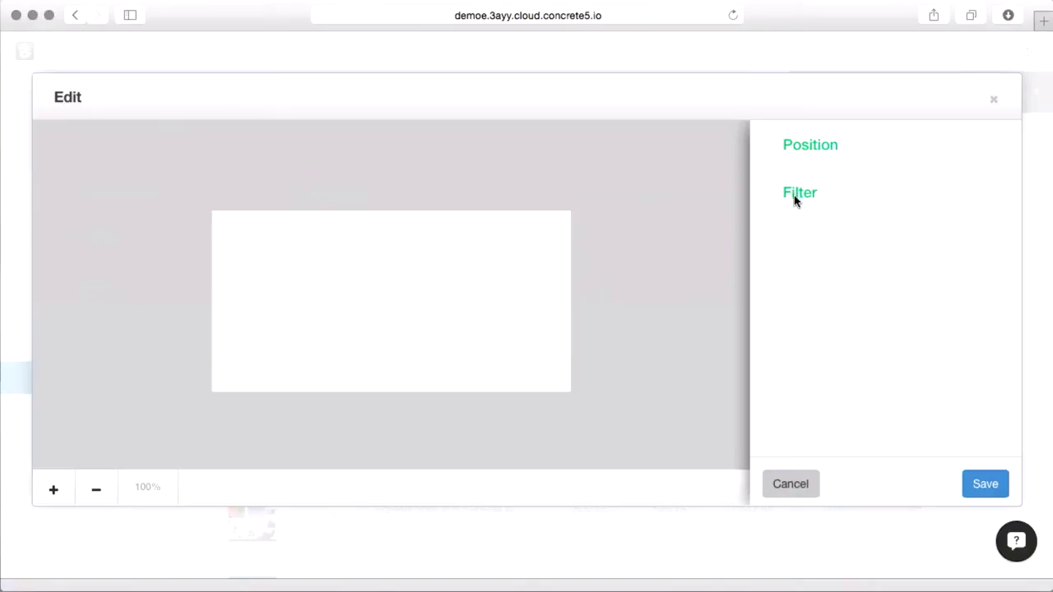
pyautogui.click(995, 102)
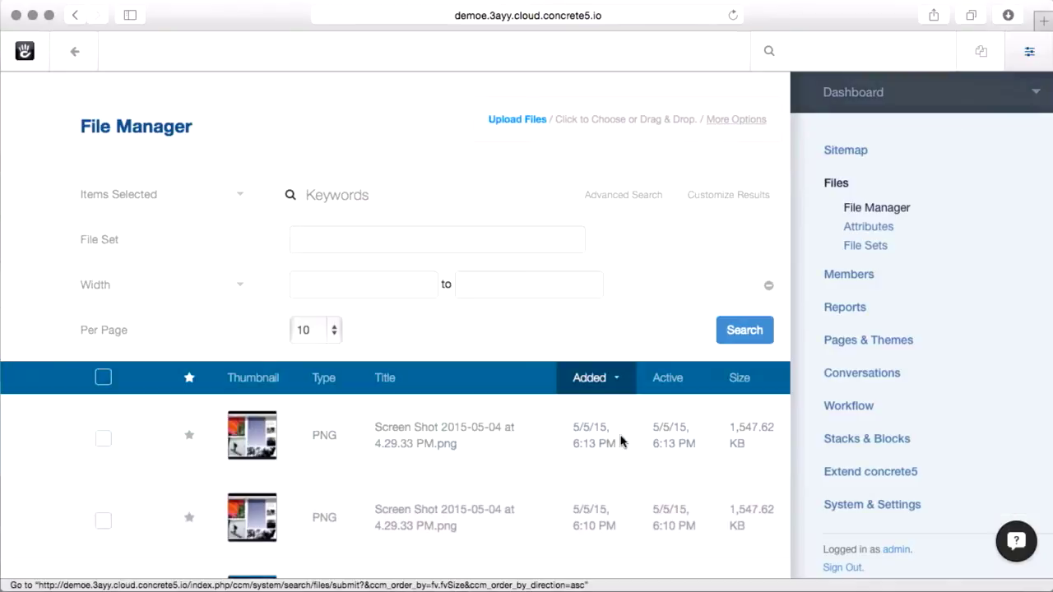
pyautogui.click(244, 434)
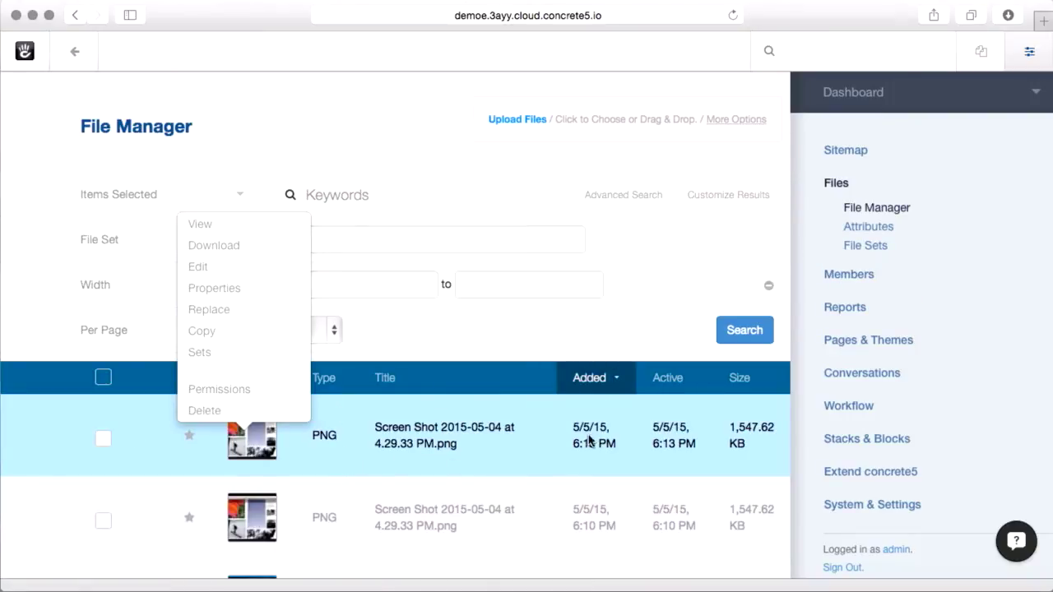
pyautogui.click(706, 277)
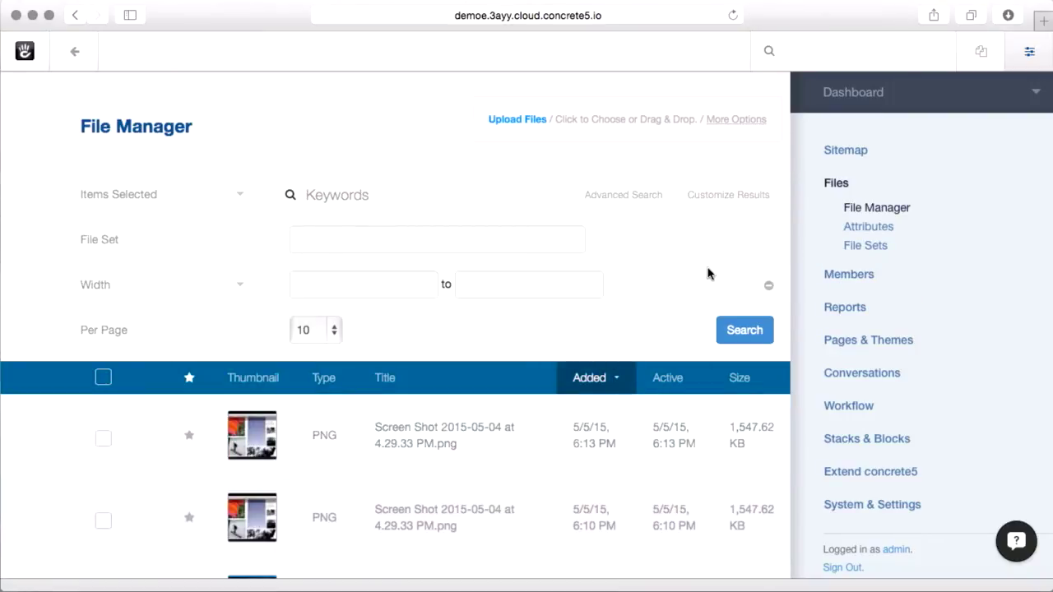
# Go to the file attributes and start adding a new attribute of type Select
pyautogui.click(884, 227)
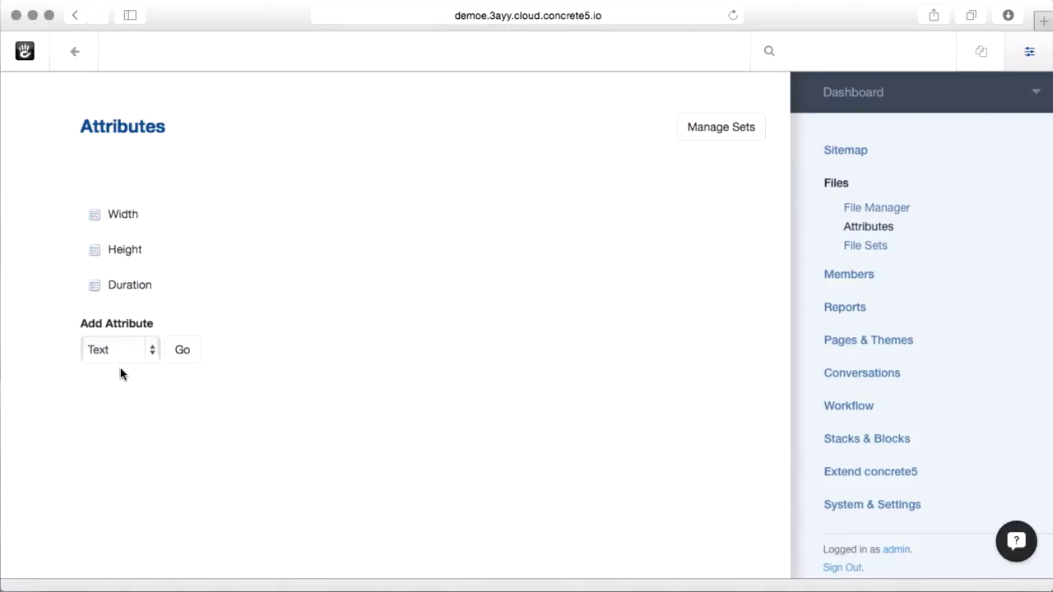
pyautogui.click(100, 352)
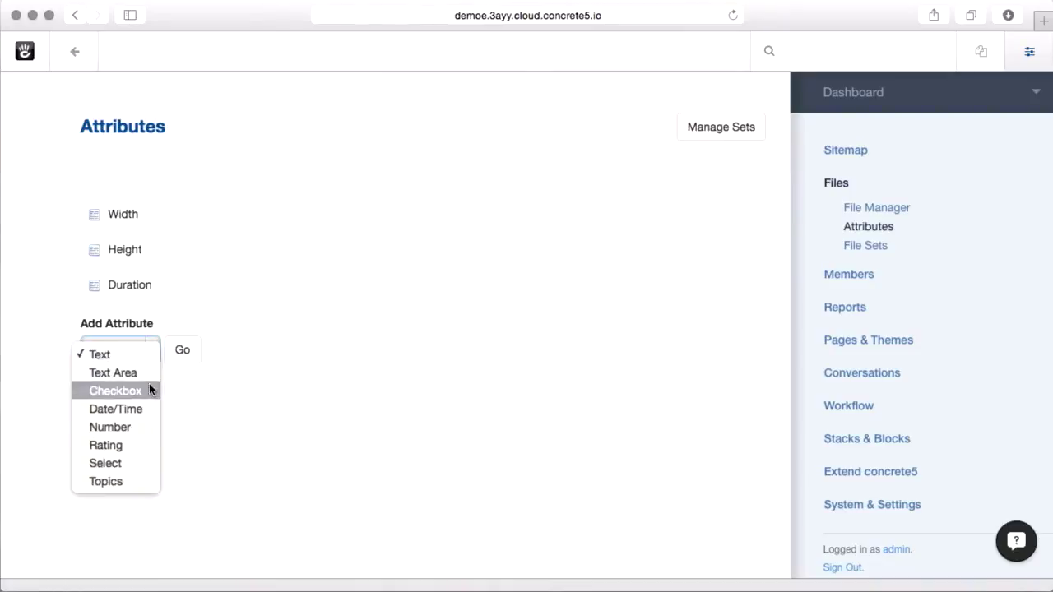
pyautogui.click(134, 462)
pyautogui.click(186, 352)
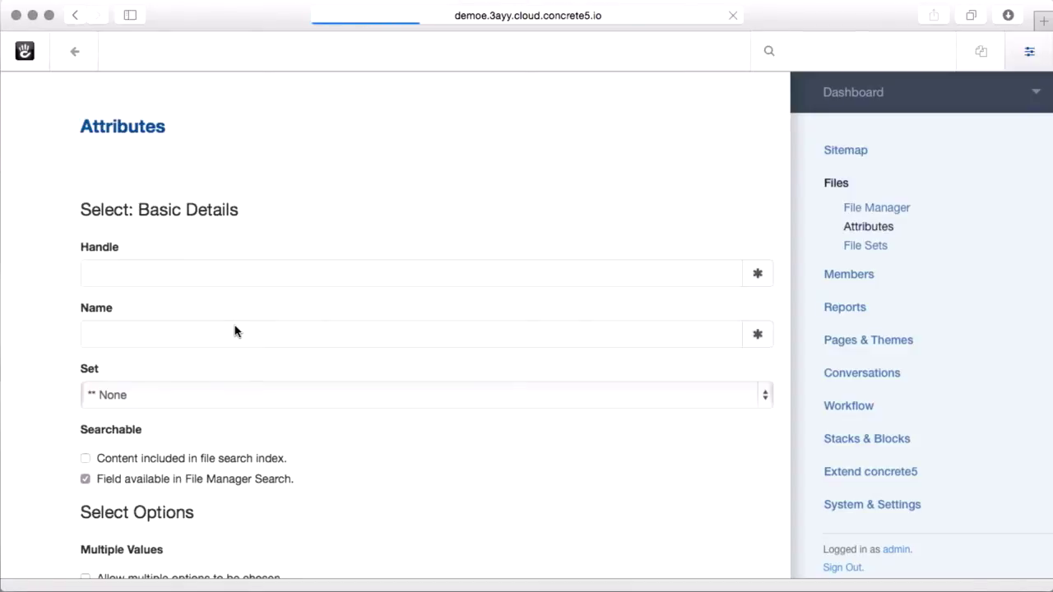
# Give the new attribute the handle "department" and the name "Department Use"
pyautogui.click(210, 279)
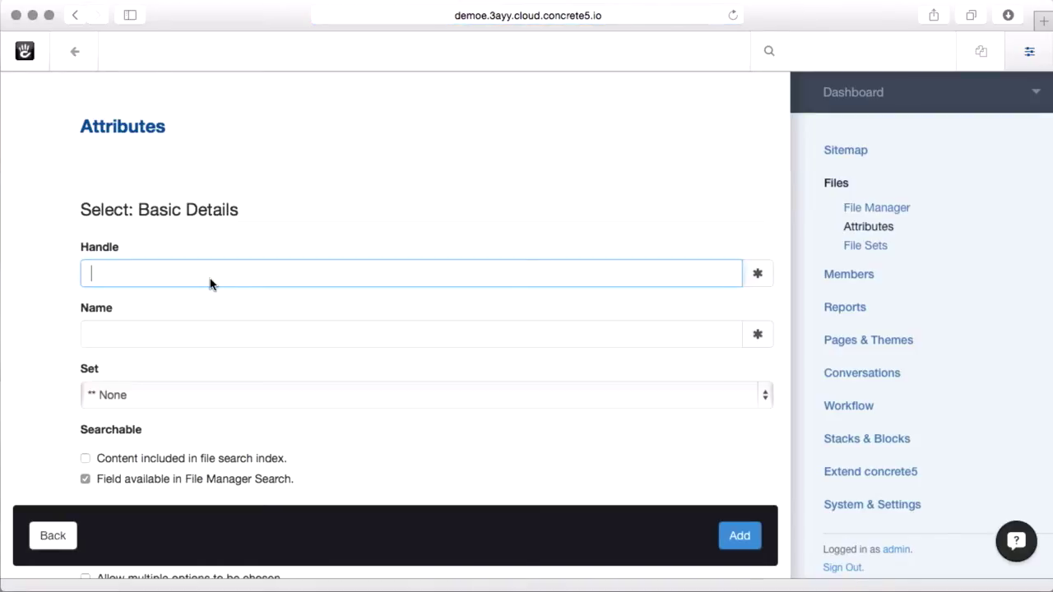
pyautogui.write('department')
pyautogui.press('Tab')
pyautogui.write('Departmen')
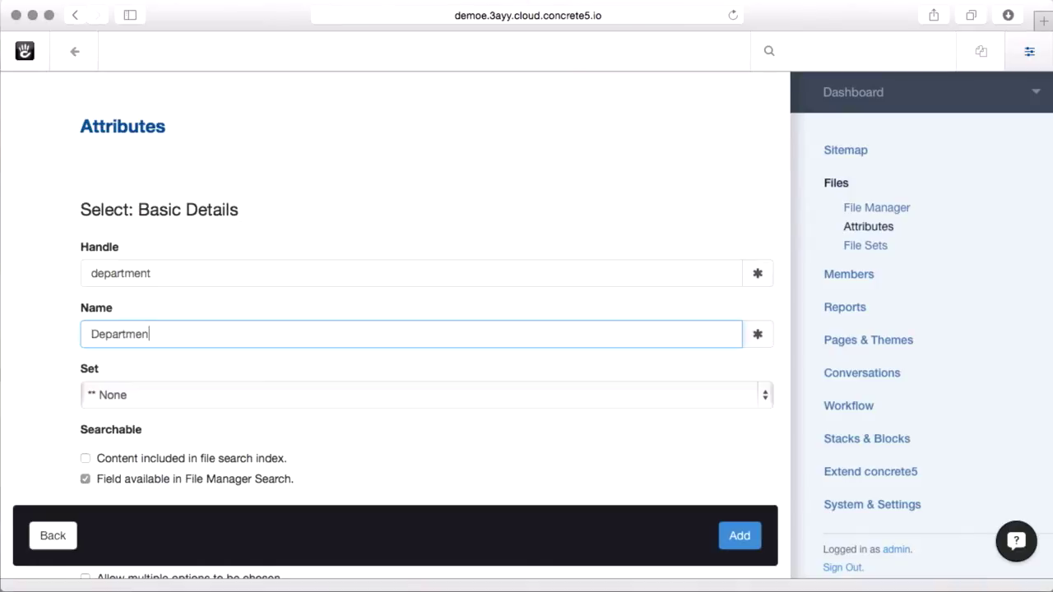
pyautogui.write('t Use')
# Keep the attribute's set at None and include its content in the file search index
pyautogui.scroll(-5, 165, 407)
pyautogui.scroll(-1, 163, 409)
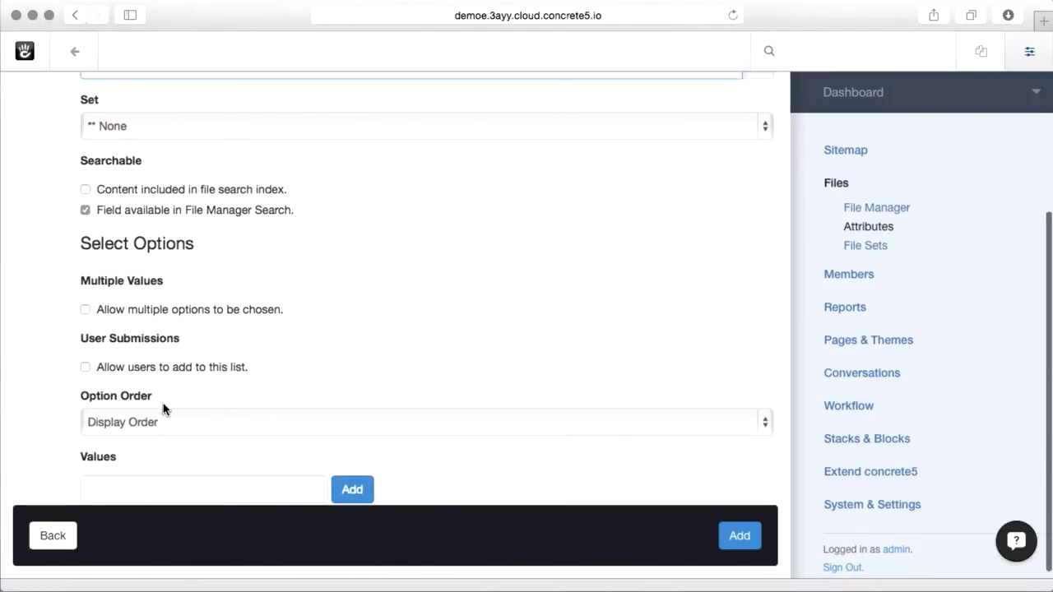
pyautogui.click(122, 126)
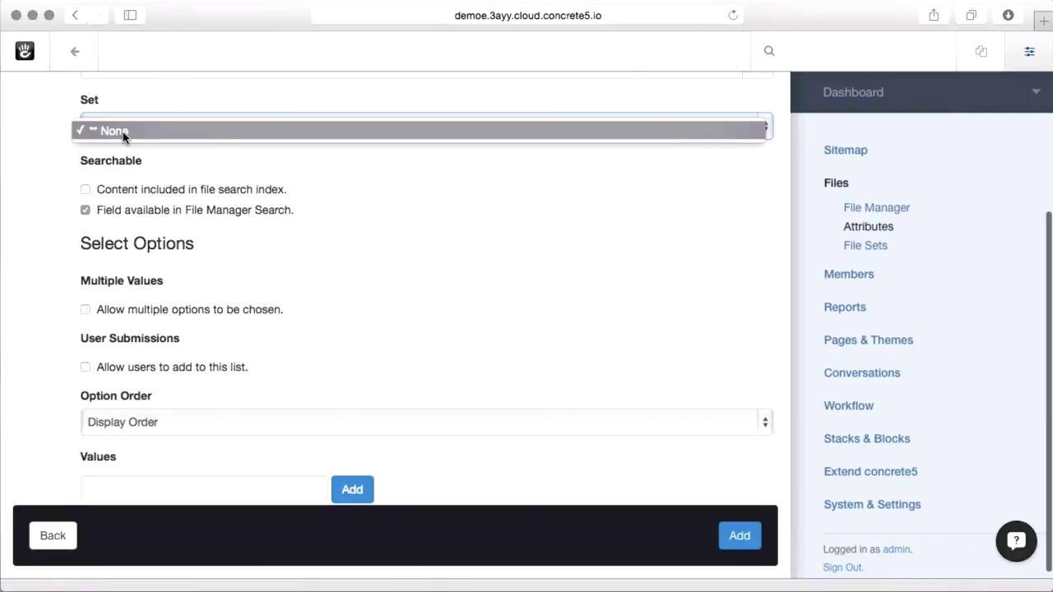
pyautogui.click(205, 133)
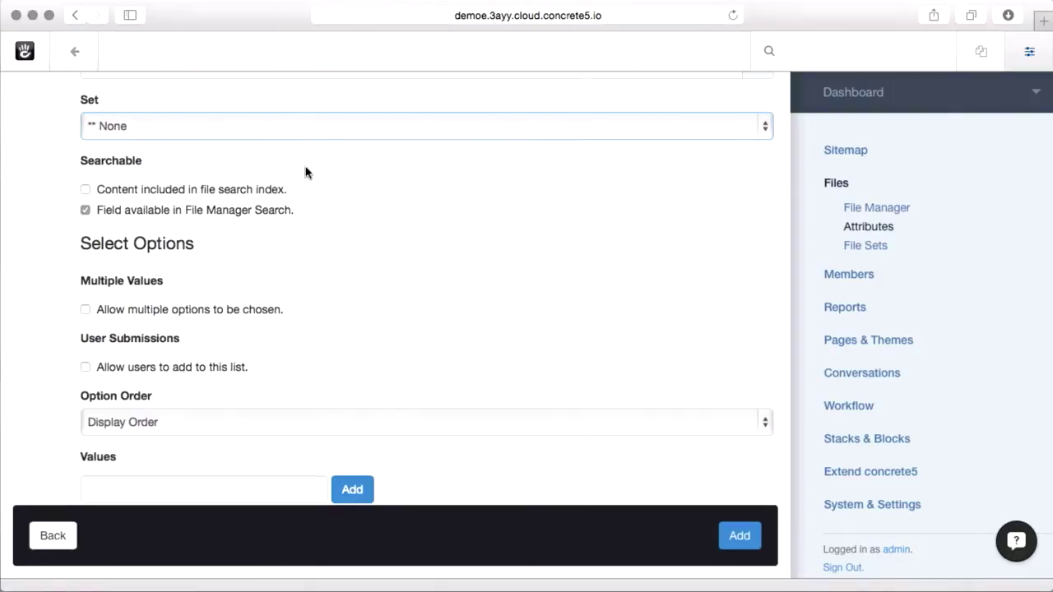
pyautogui.scroll(-1, 313, 182)
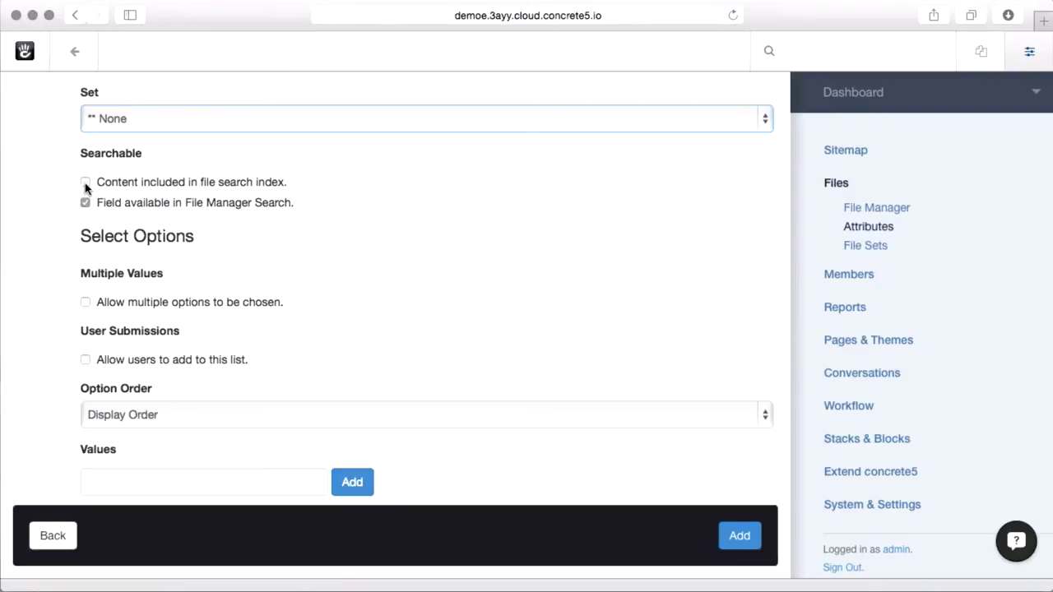
pyautogui.click(85, 182)
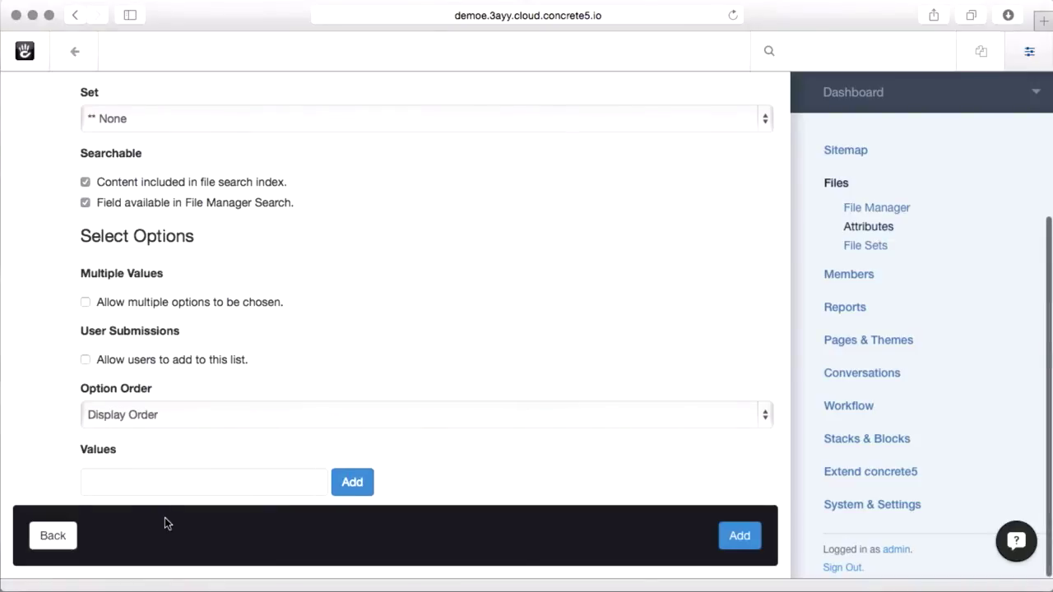
# Add the option values HR, Marketing and Sales to the attribute and create it
pyautogui.click(170, 485)
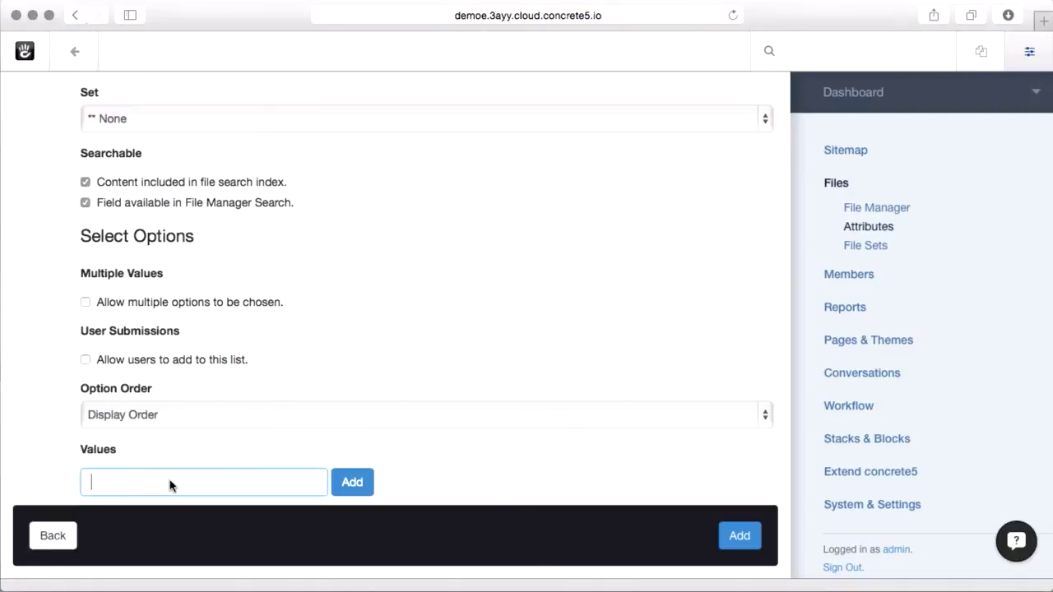
pyautogui.write('HR')
pyautogui.click(351, 482)
pyautogui.scroll(-2, 361, 465)
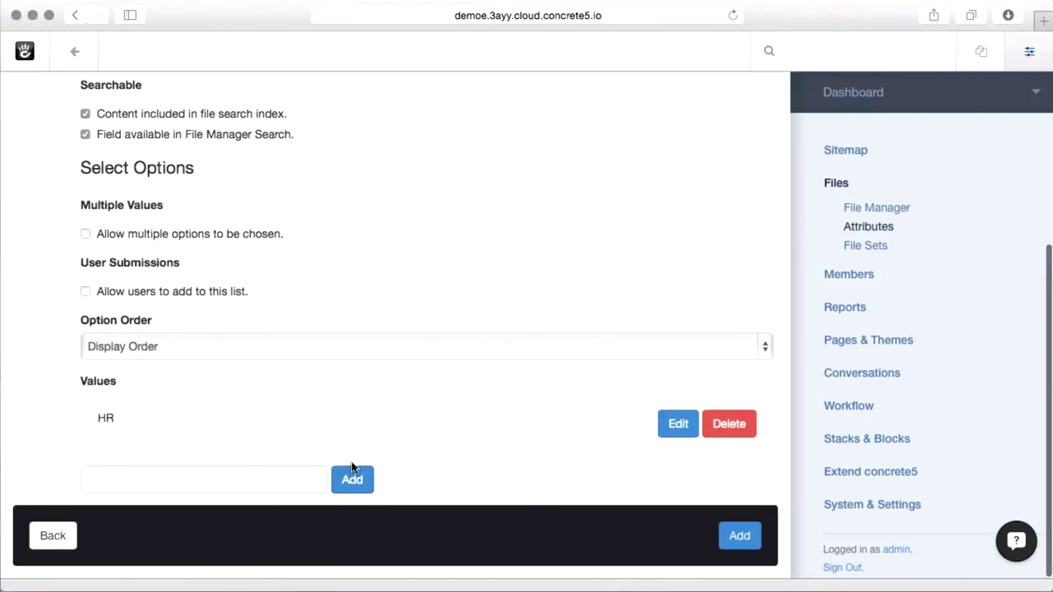
pyautogui.click(291, 483)
pyautogui.write('Marketing')
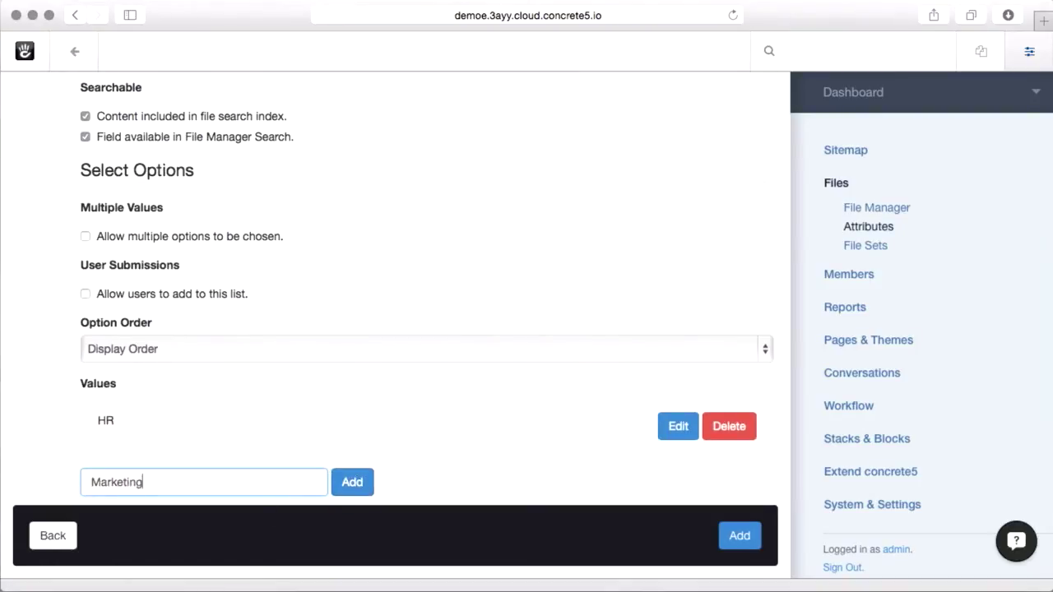
pyautogui.click(352, 482)
pyautogui.scroll(-2, 344, 477)
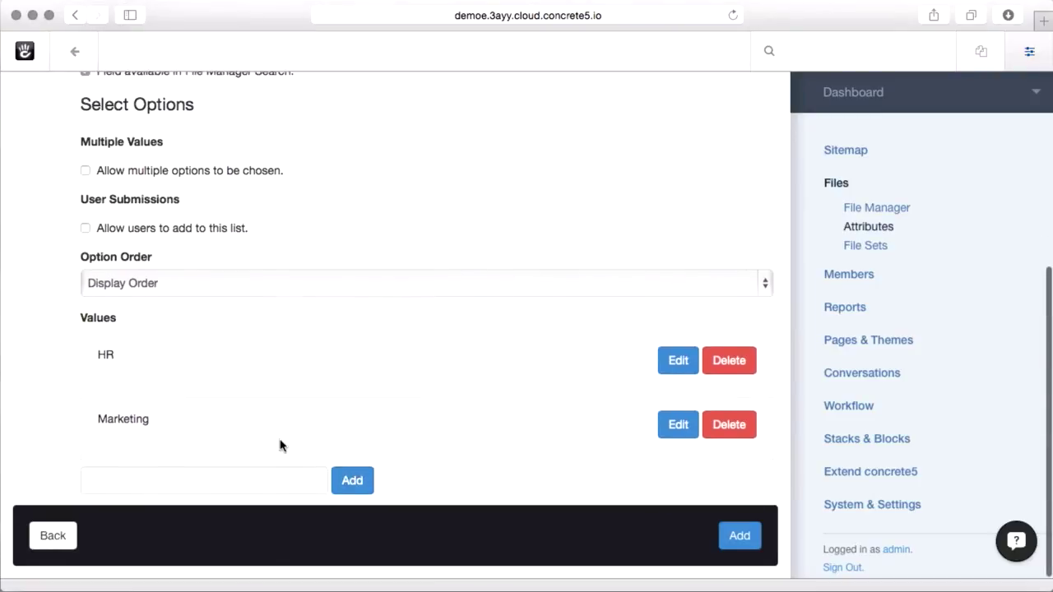
pyautogui.click(265, 483)
pyautogui.write('Sales')
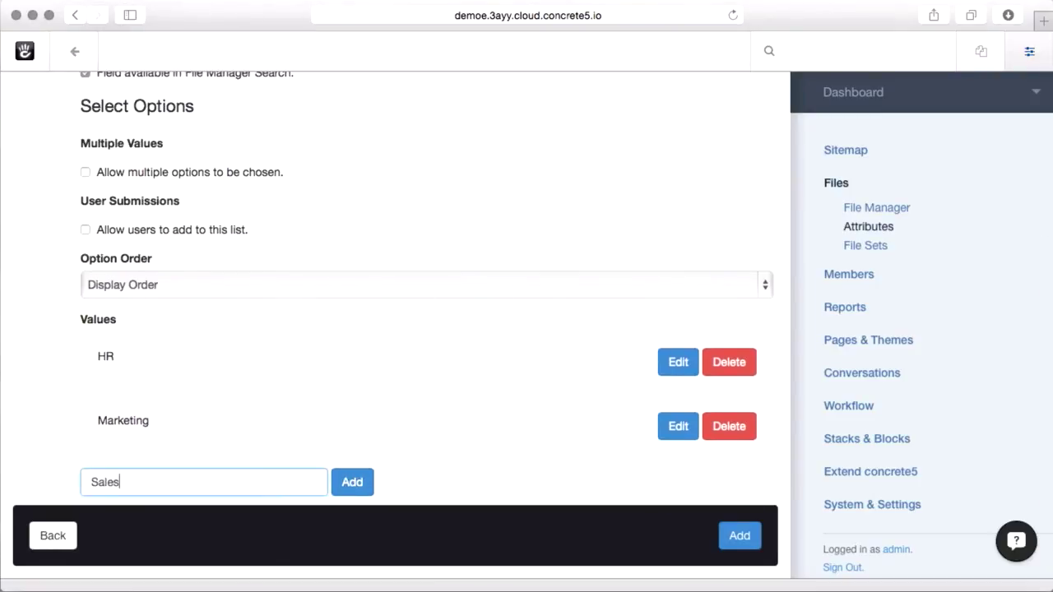
pyautogui.click(353, 483)
pyautogui.scroll(-2, 401, 435)
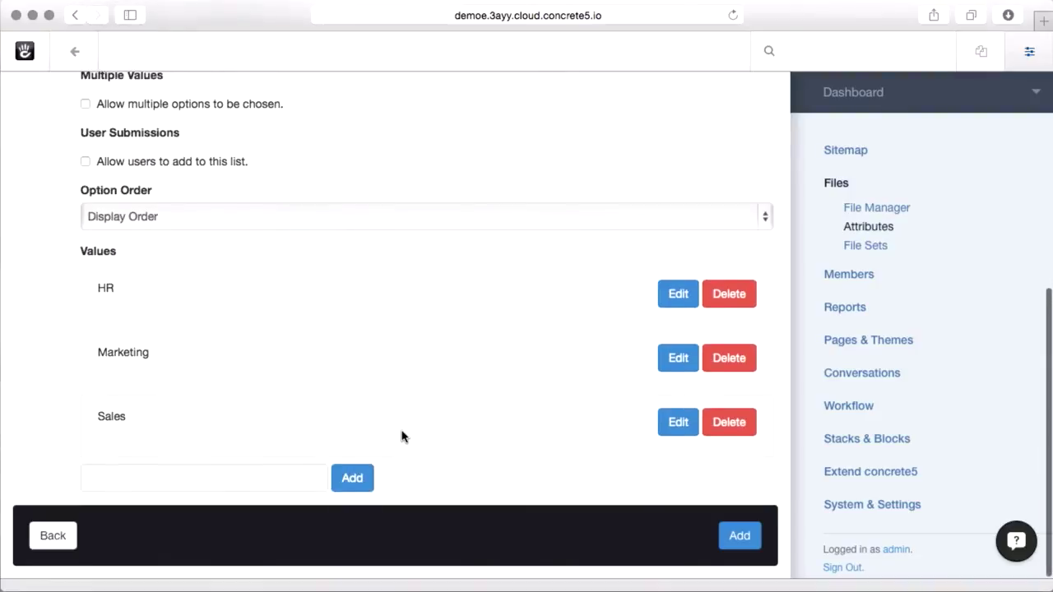
pyautogui.click(739, 536)
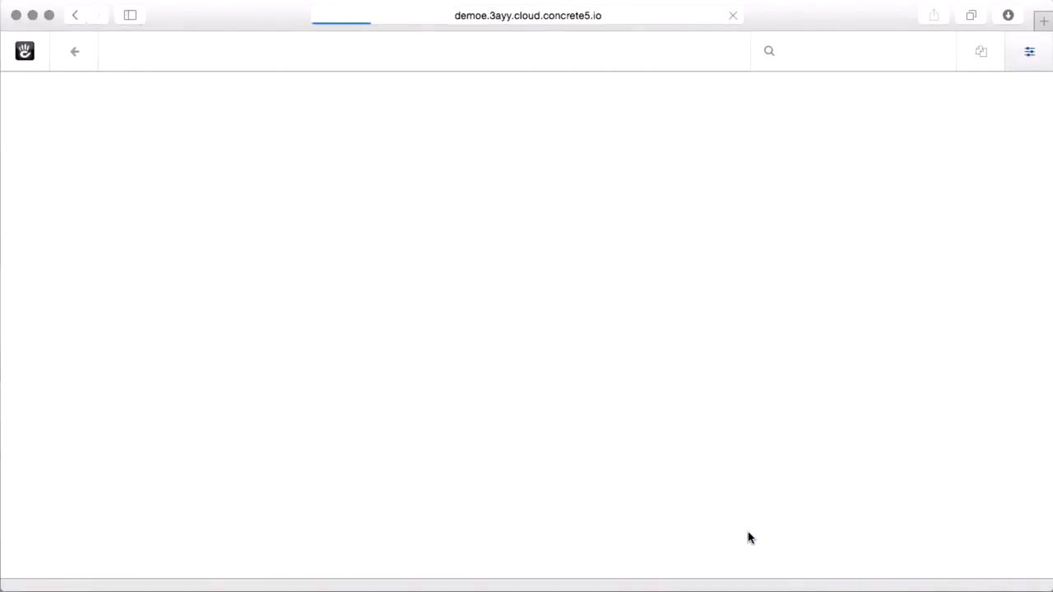
# Return to the file list and set Department Use to Marketing in the newest screenshot's properties
pyautogui.click(852, 209)
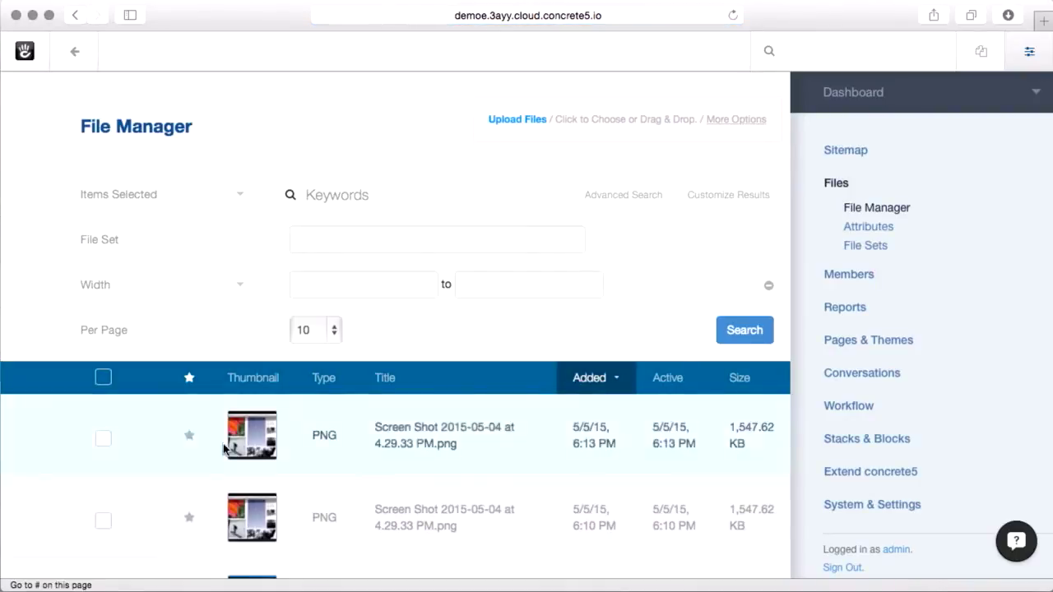
pyautogui.click(251, 435)
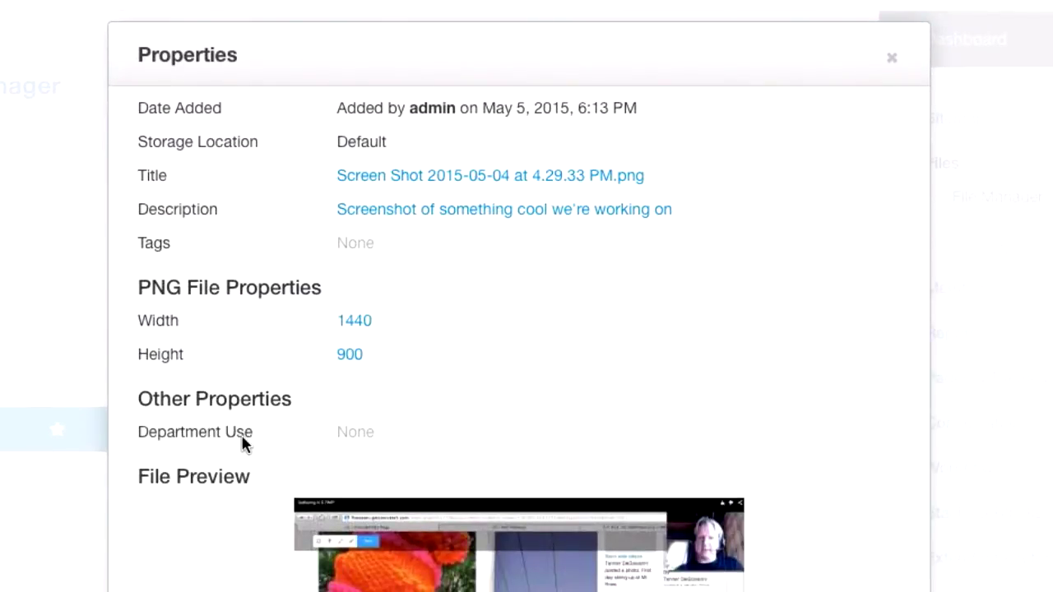
pyautogui.click(362, 430)
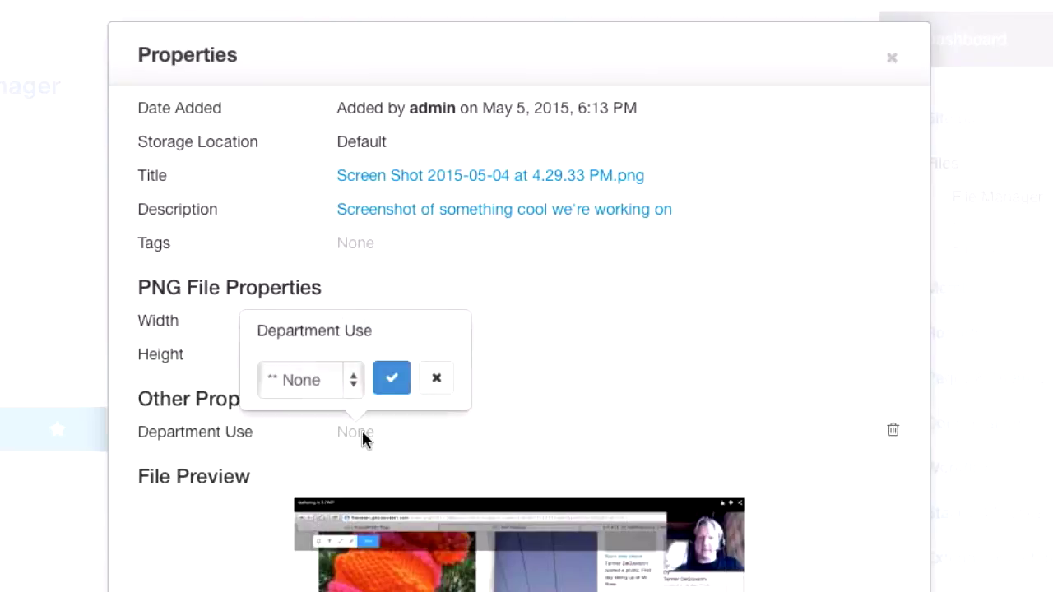
pyautogui.click(353, 379)
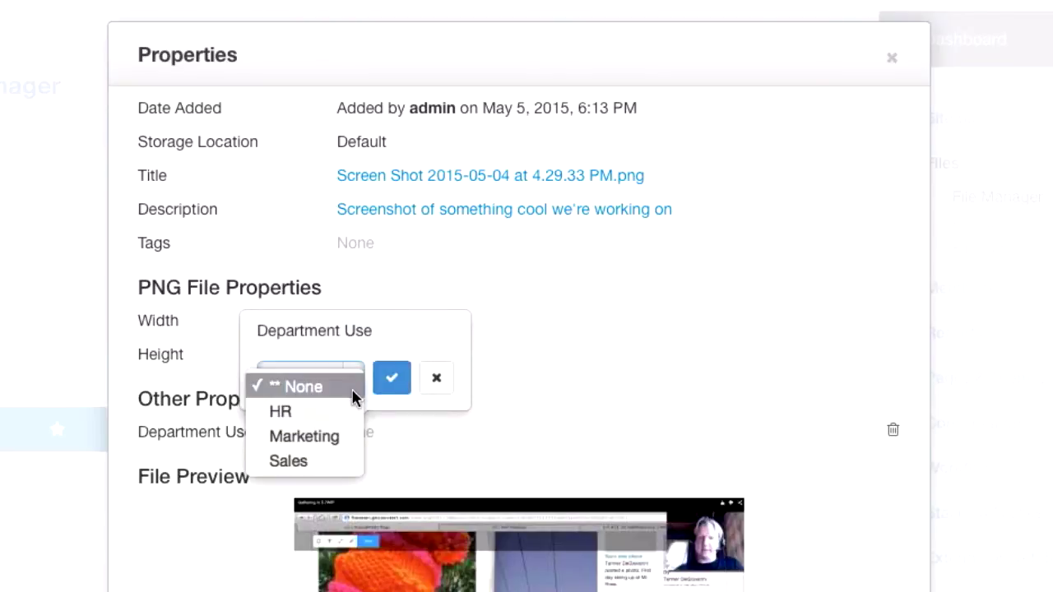
pyautogui.click(341, 437)
pyautogui.click(391, 378)
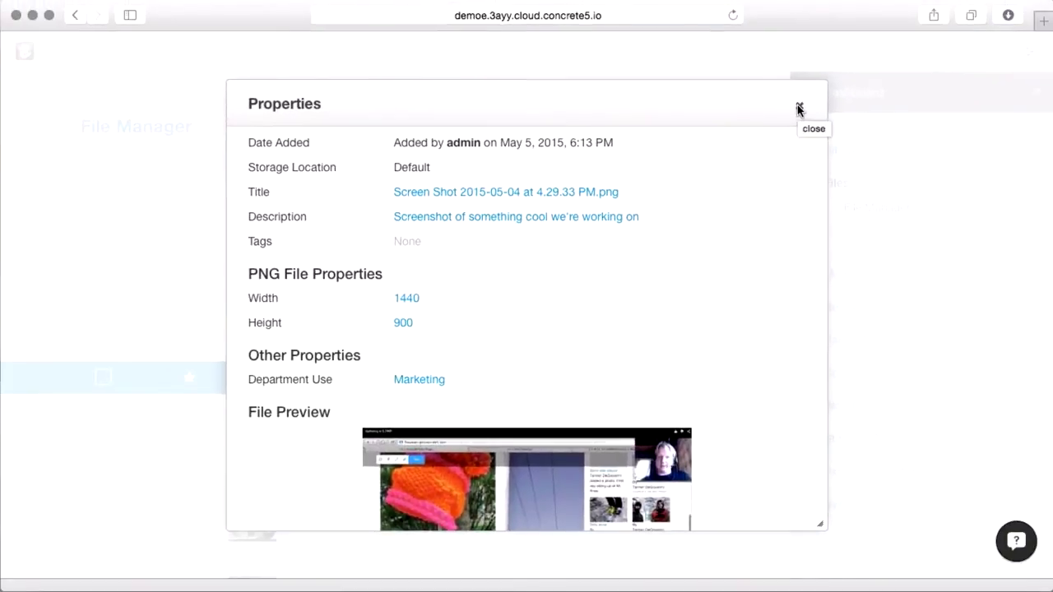
pyautogui.click(798, 110)
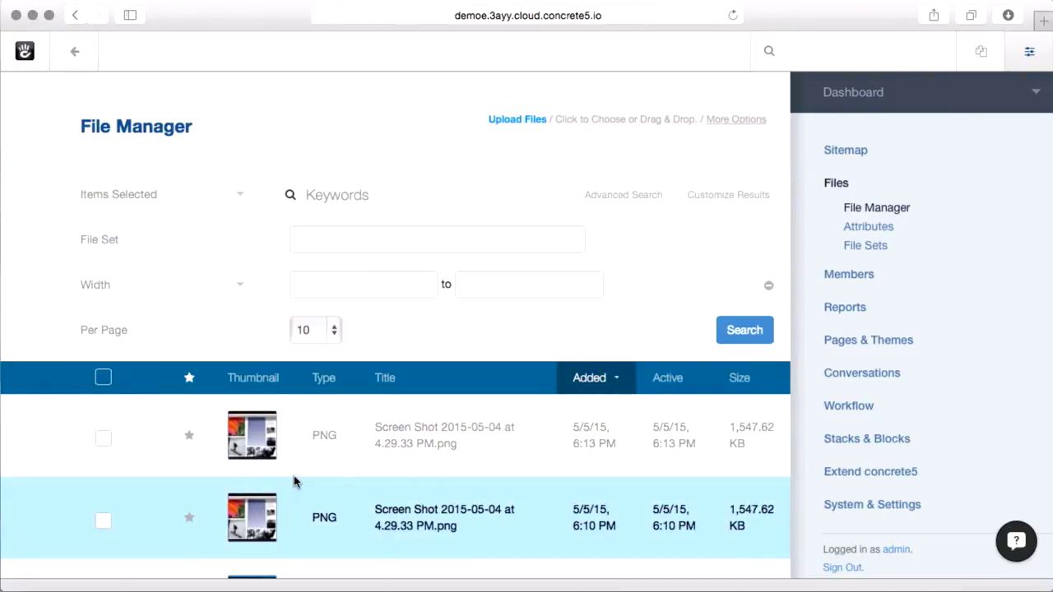
# Replace the Width filter with a Department Use filter set to Marketing and run the file search
pyautogui.click(647, 198)
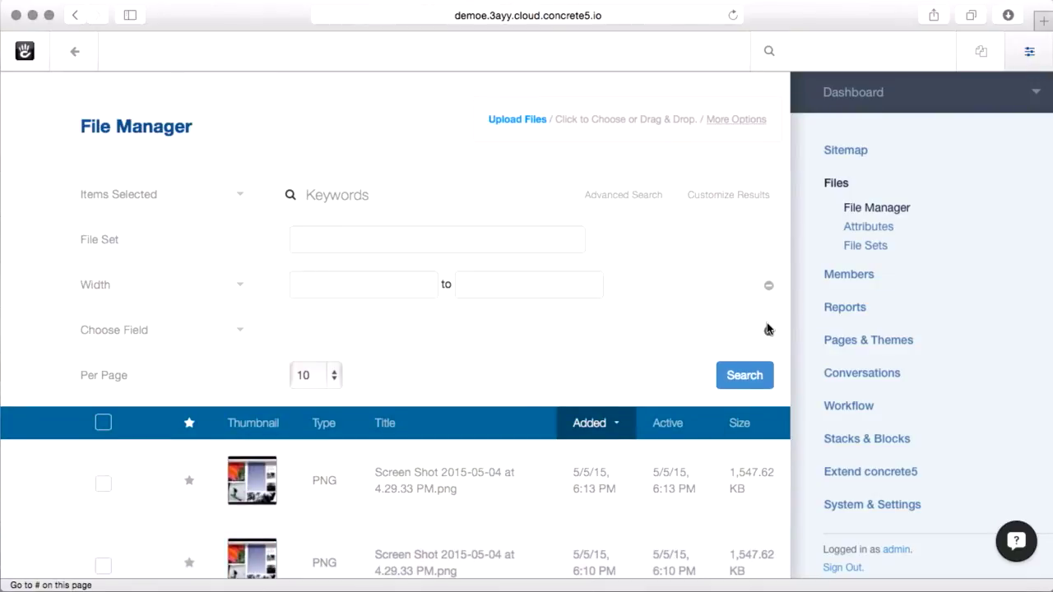
pyautogui.click(132, 330)
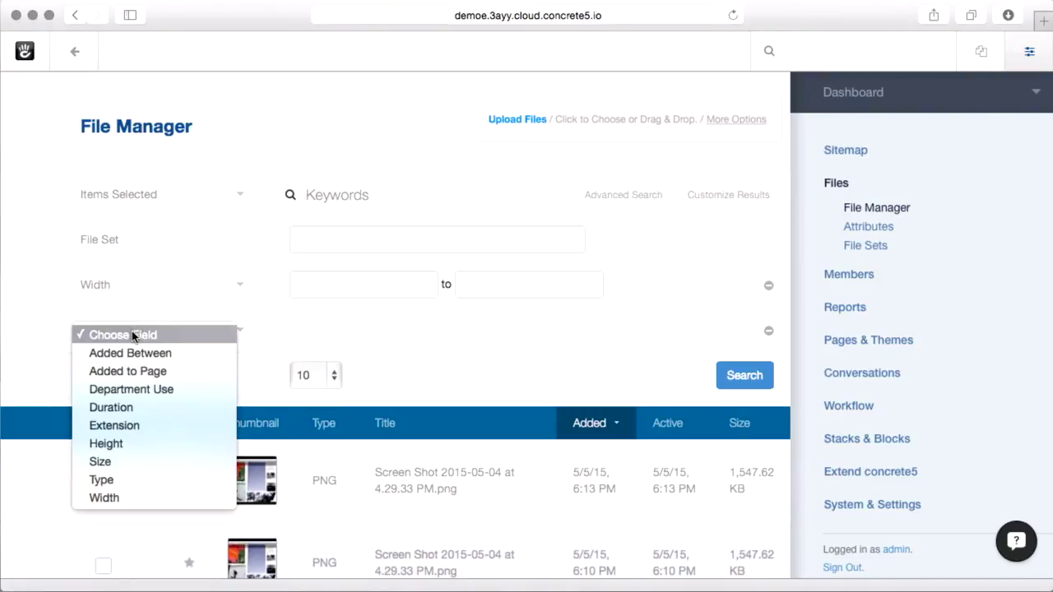
pyautogui.click(166, 391)
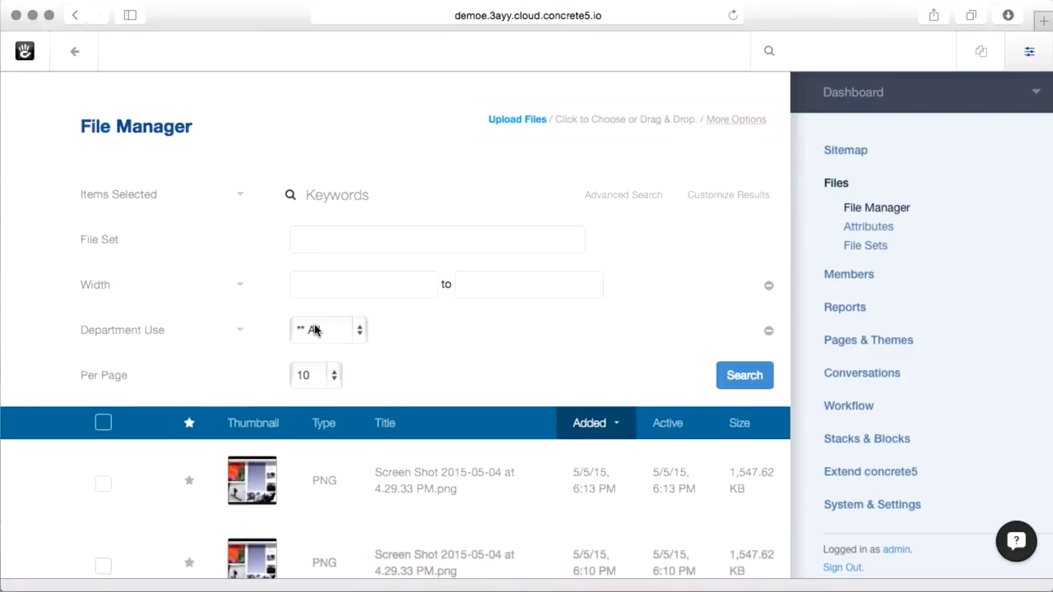
pyautogui.click(315, 330)
pyautogui.click(306, 373)
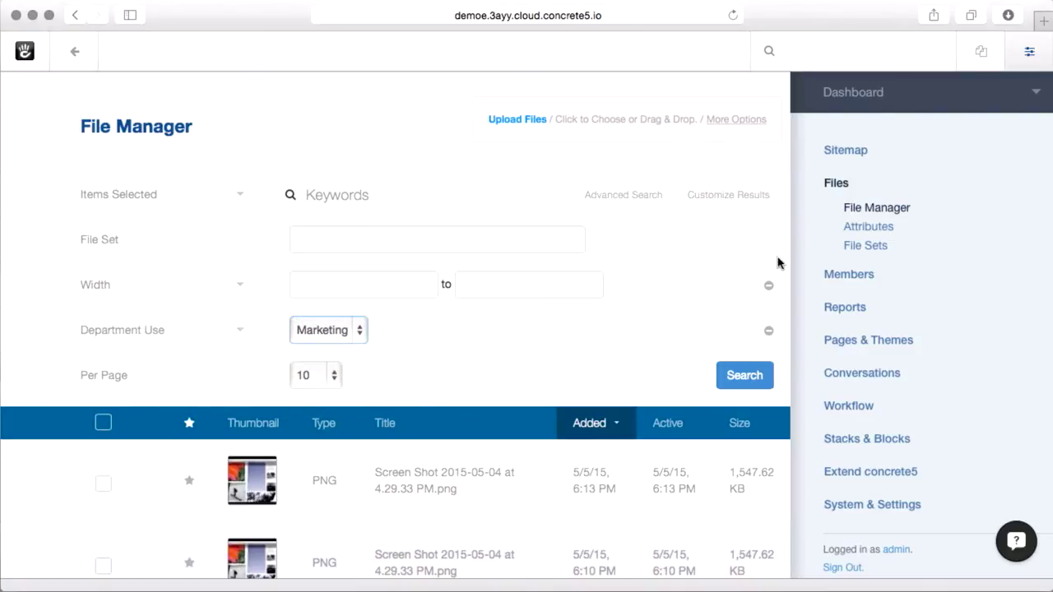
pyautogui.click(768, 285)
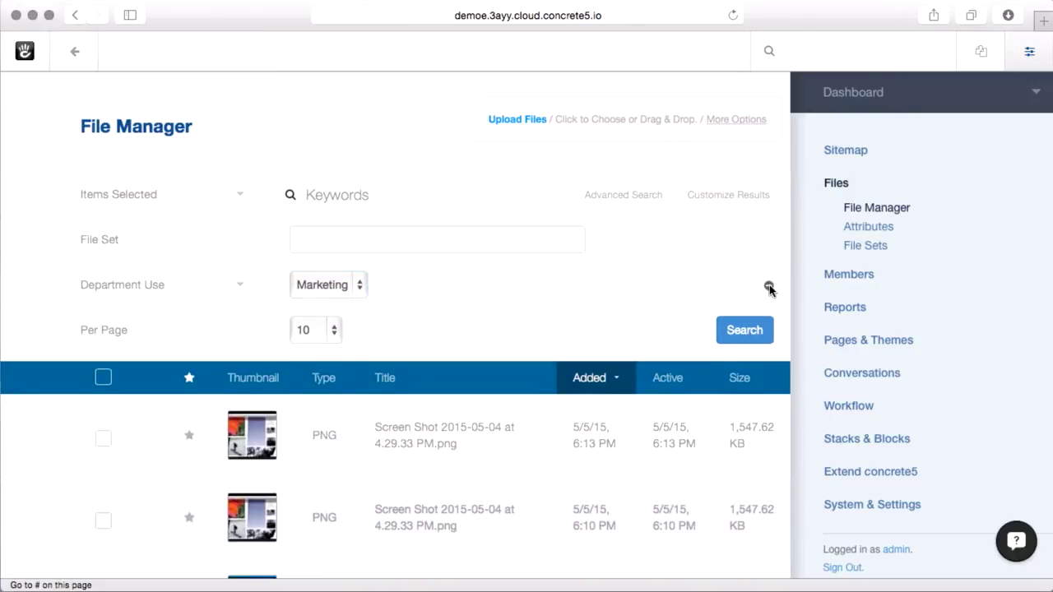
pyautogui.click(745, 331)
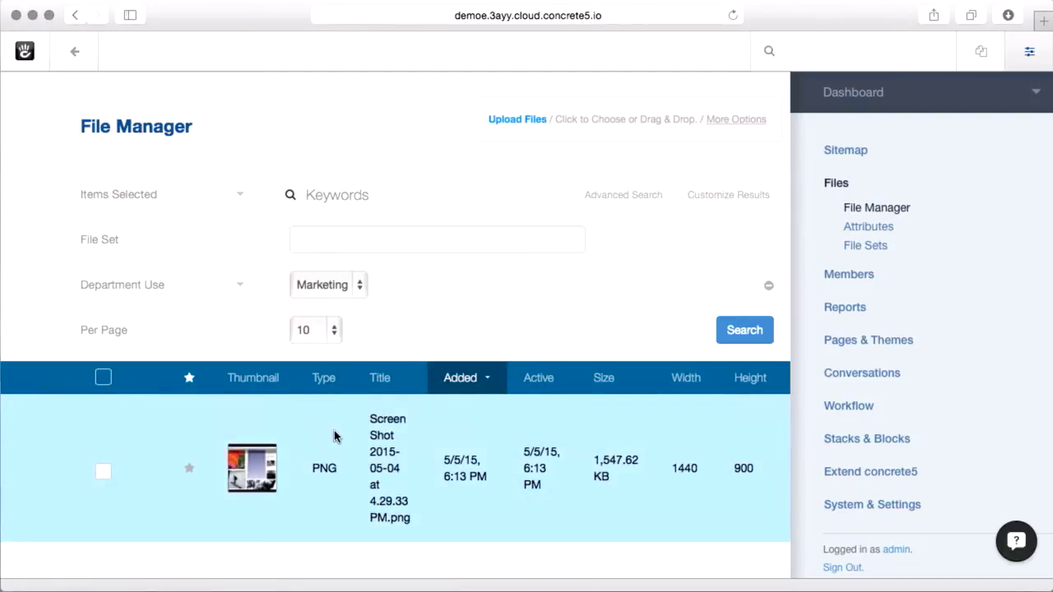
# Add the Marketing screenshot to a new public file set named "Images I love"
pyautogui.click(288, 444)
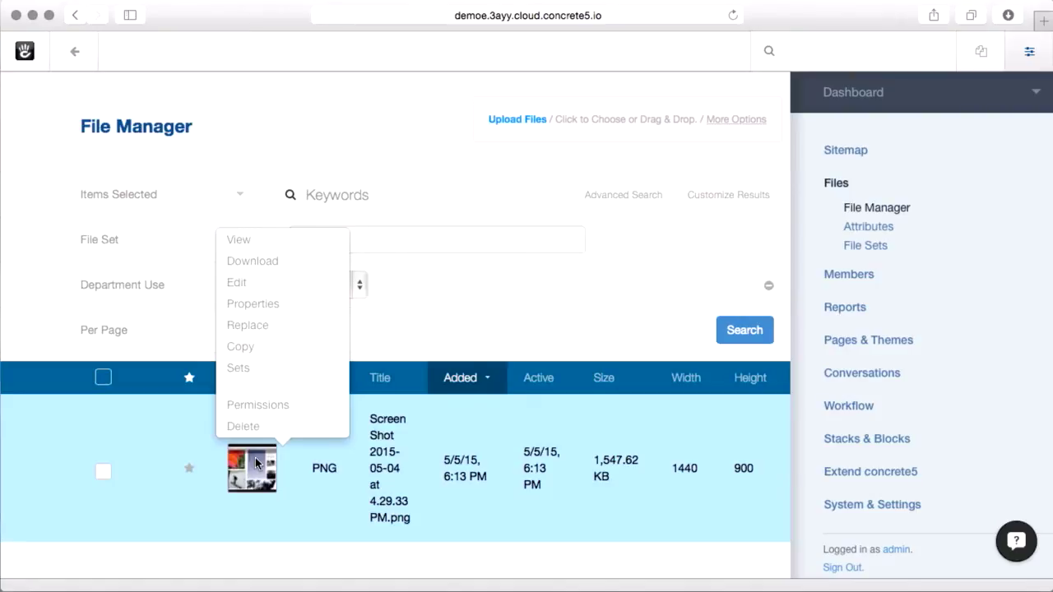
pyautogui.click(270, 376)
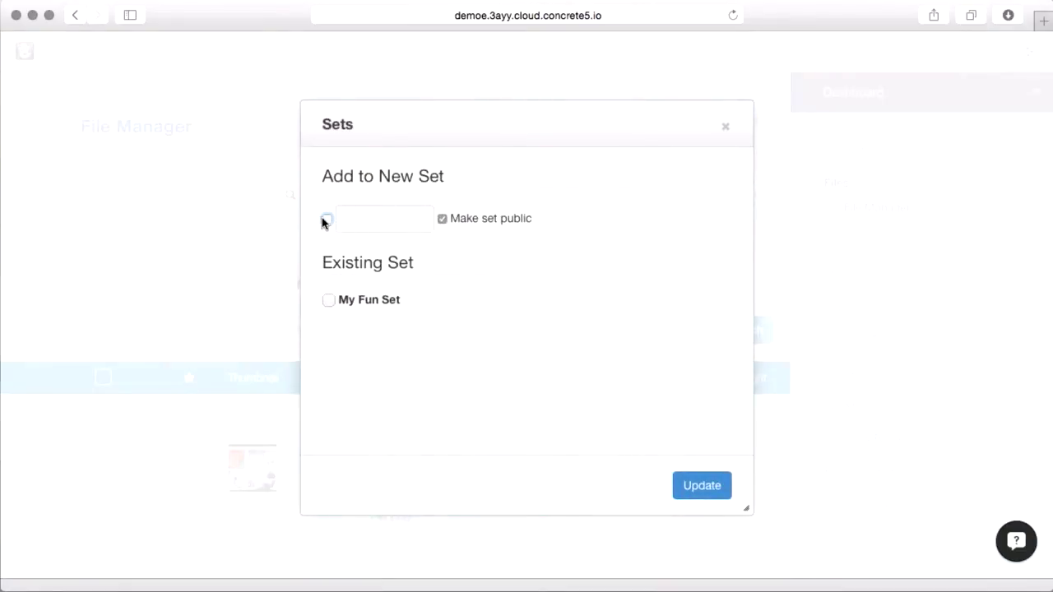
pyautogui.click(327, 218)
pyautogui.click(388, 227)
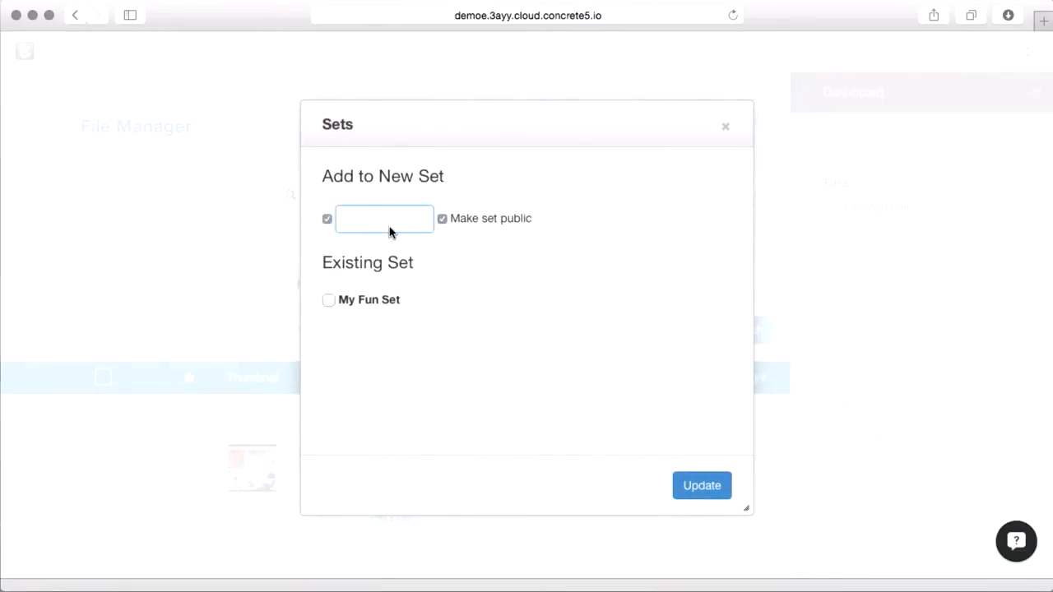
pyautogui.write('Images I love')
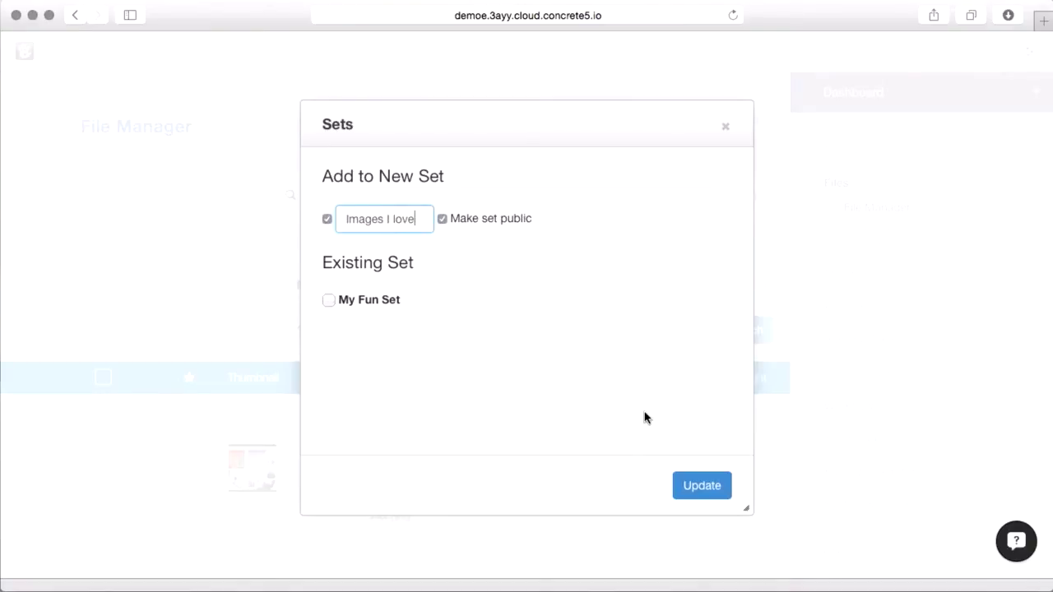
pyautogui.click(705, 486)
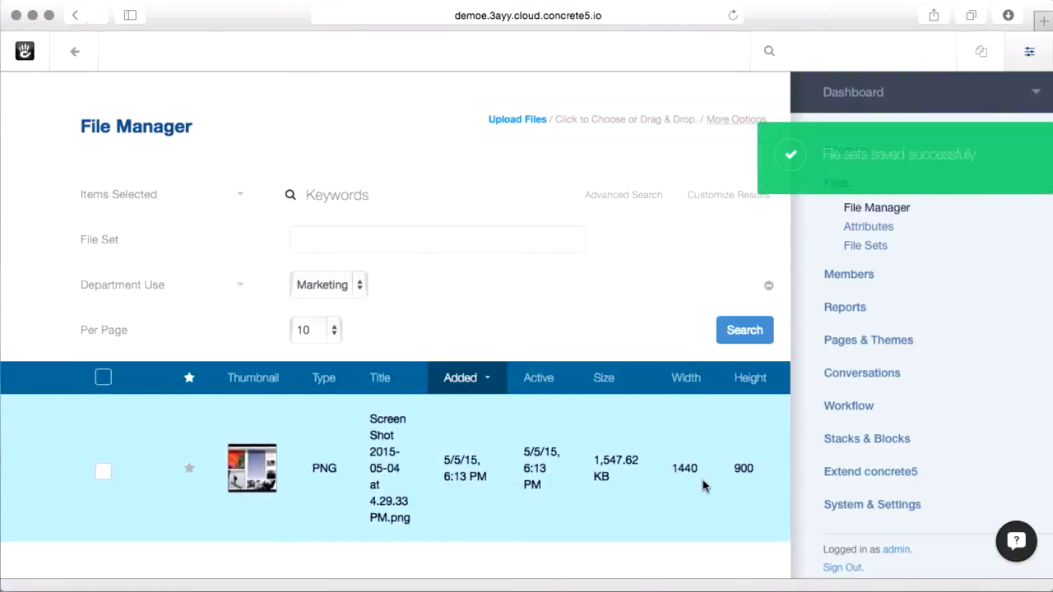
# Check which file sets the screenshot belongs to and close the set list
pyautogui.click(237, 458)
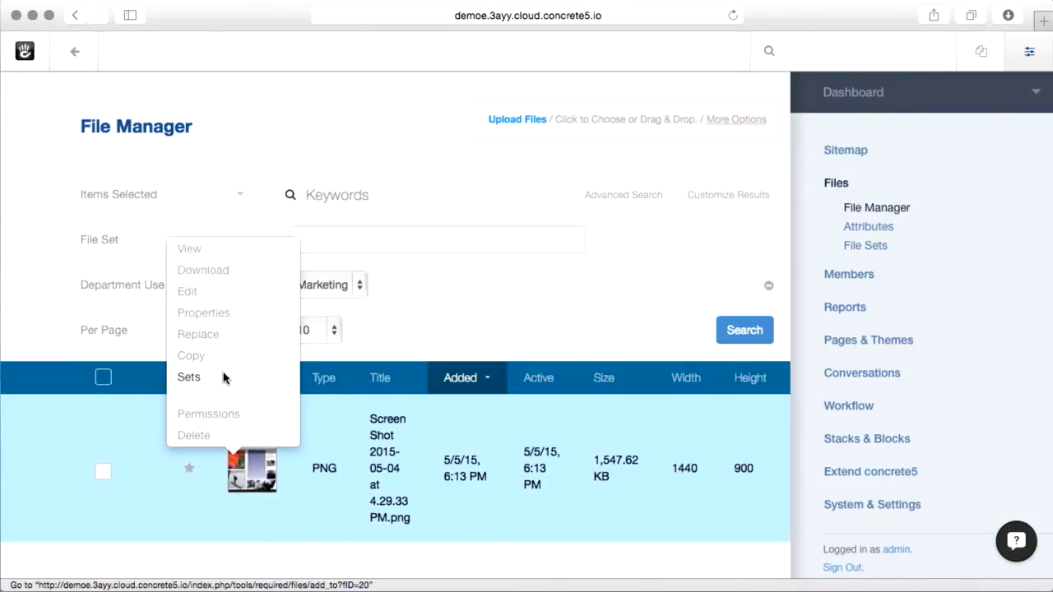
pyautogui.click(223, 378)
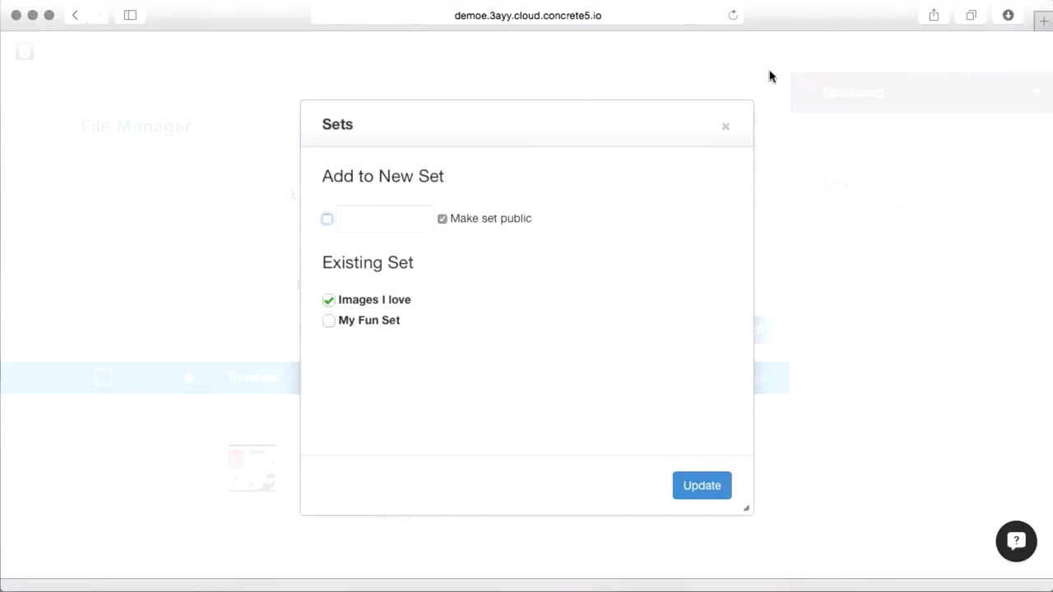
pyautogui.click(725, 127)
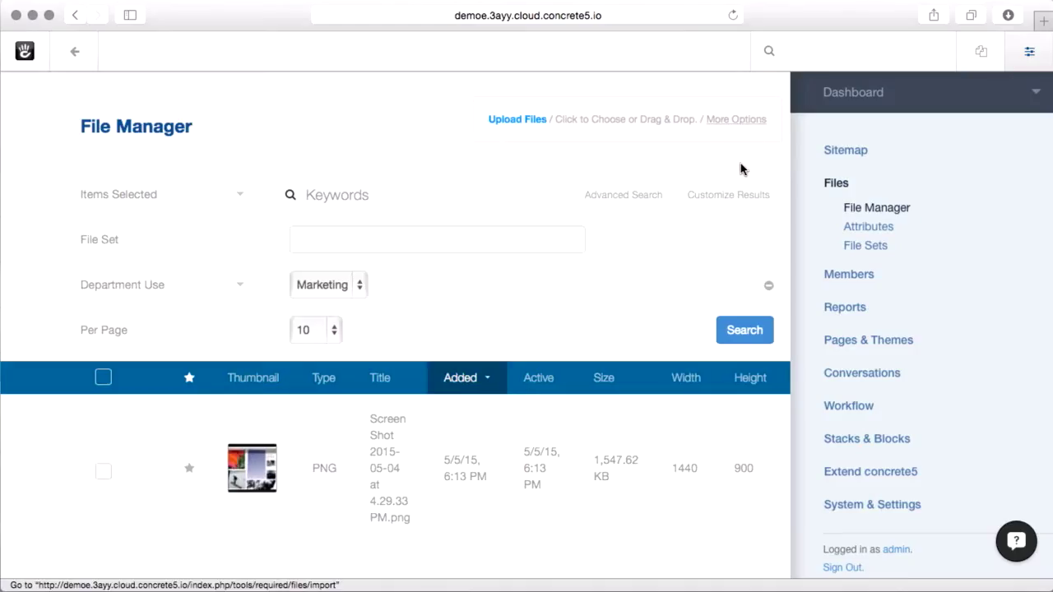
pyautogui.click(768, 286)
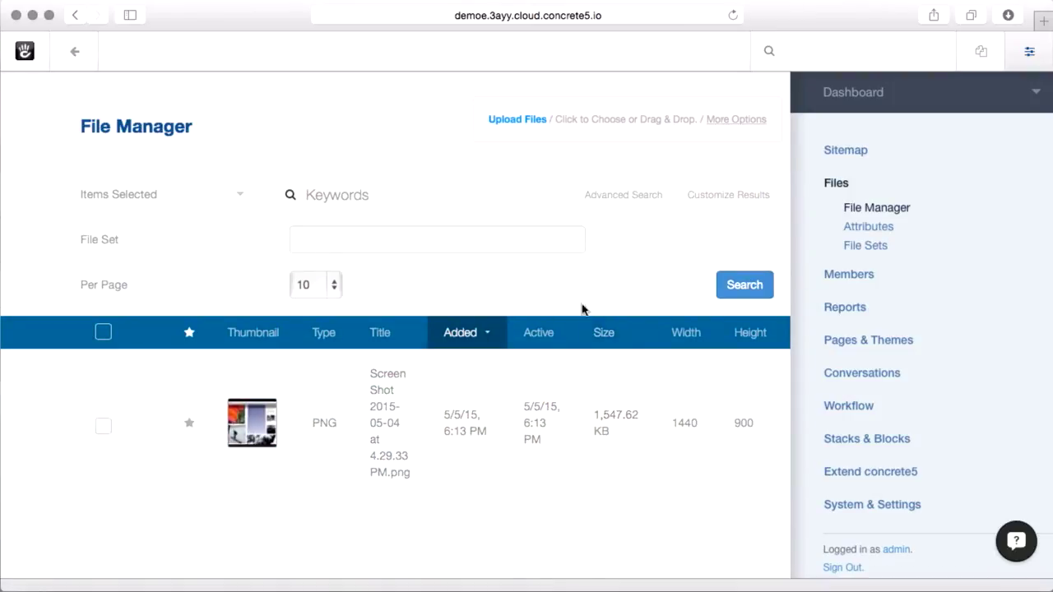
pyautogui.click(759, 294)
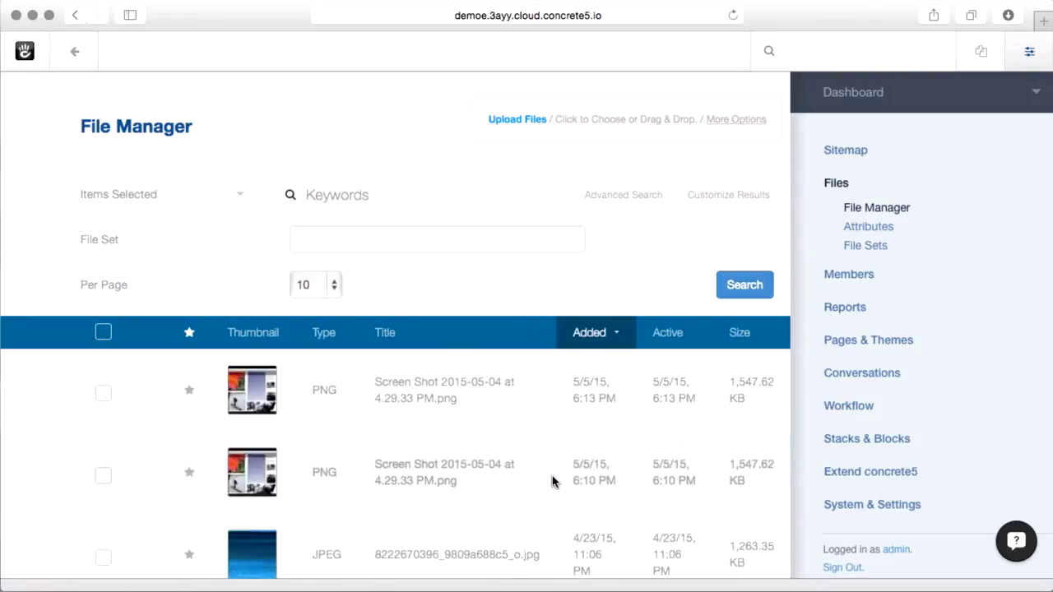
pyautogui.click(248, 554)
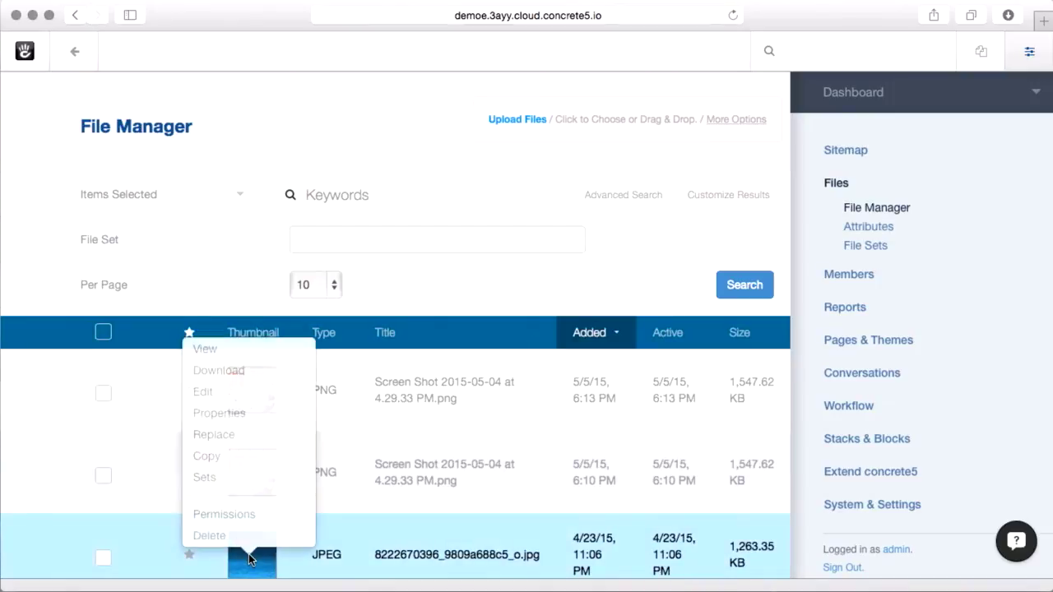
pyautogui.click(222, 479)
pyautogui.click(327, 300)
pyautogui.click(705, 480)
# Open the files of the "Images I love" set and move the JPEG above the screenshot and back below it
pyautogui.click(854, 252)
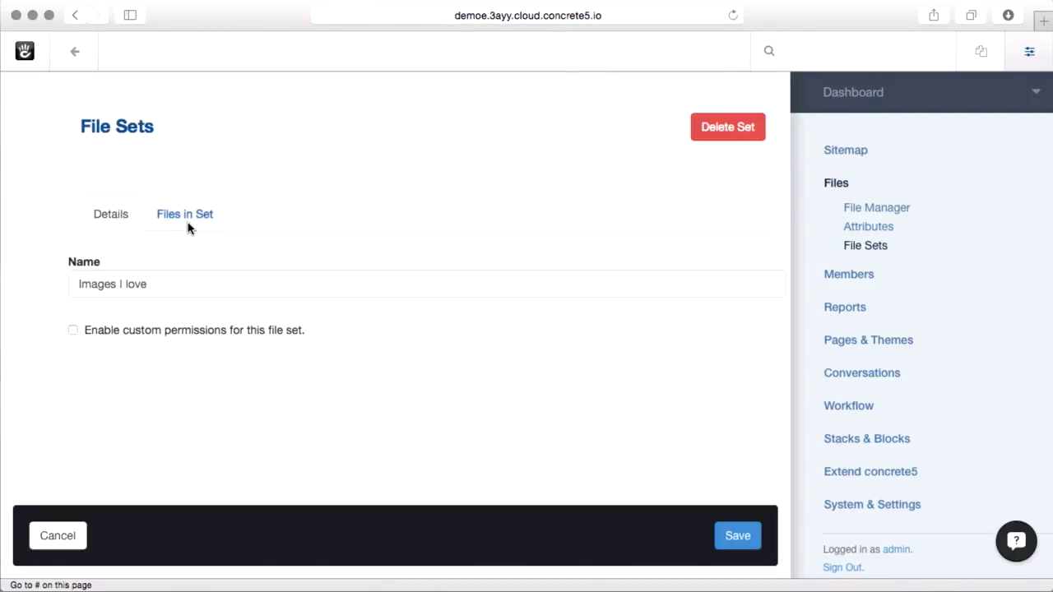
pyautogui.click(189, 222)
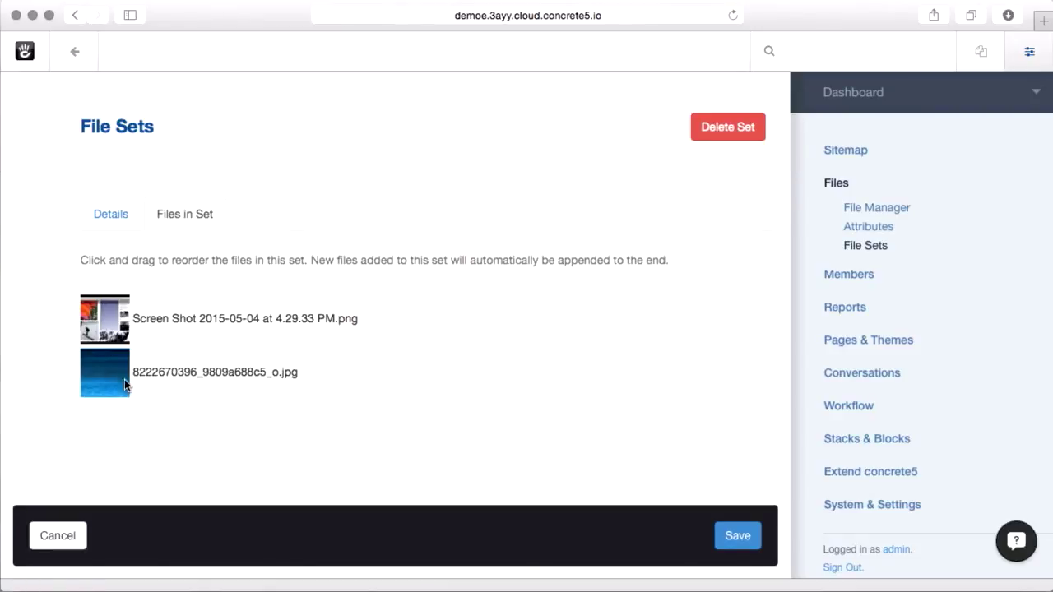
pyautogui.moveTo(124, 377); pyautogui.dragTo(97, 336)
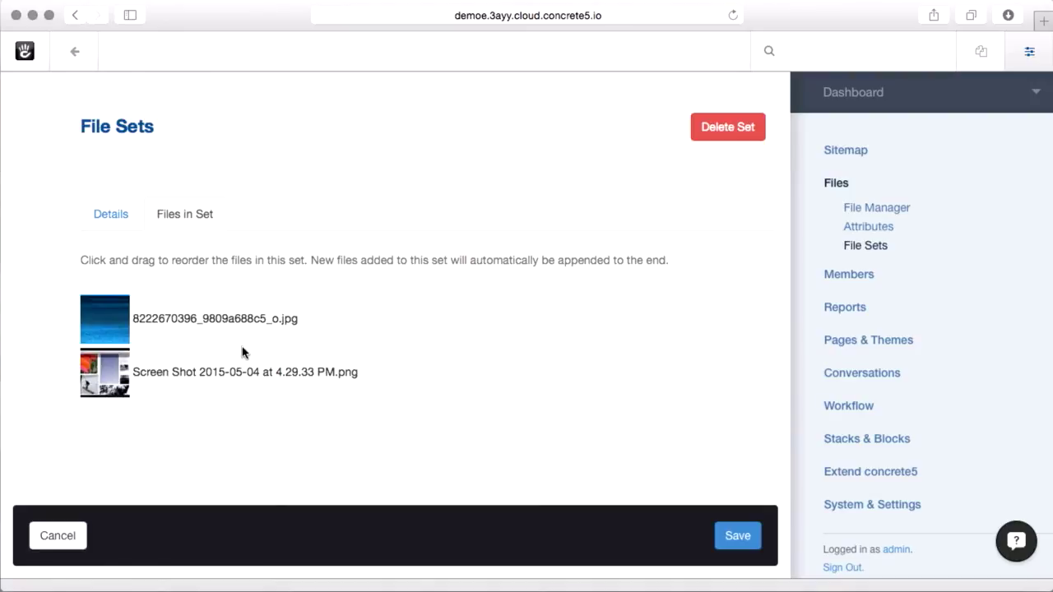
pyautogui.moveTo(81, 331); pyautogui.dragTo(103, 370)
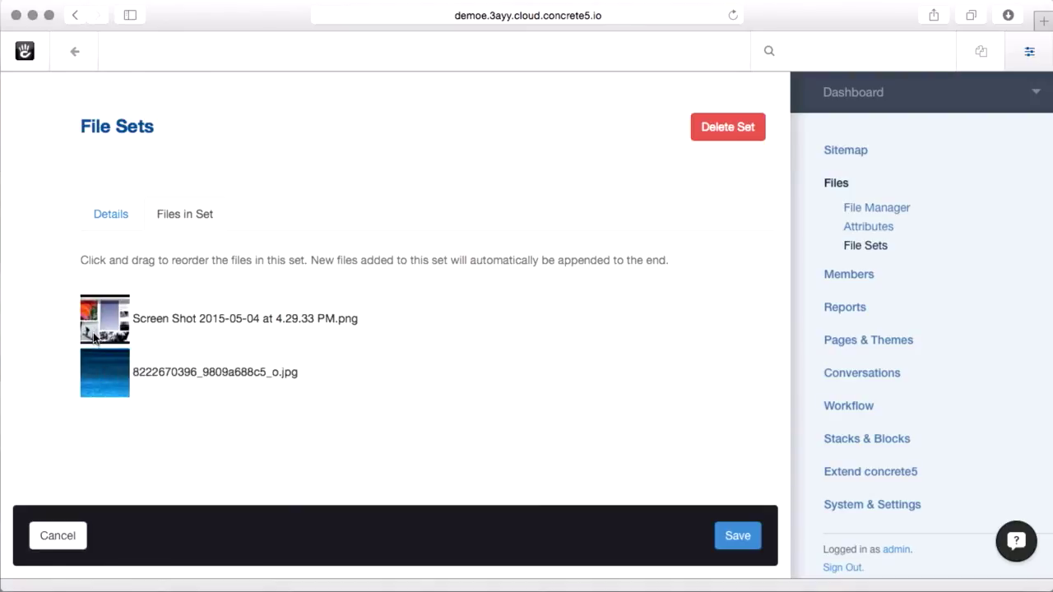
# Enable custom permissions for the "Images I love" file set and save the set
pyautogui.click(96, 218)
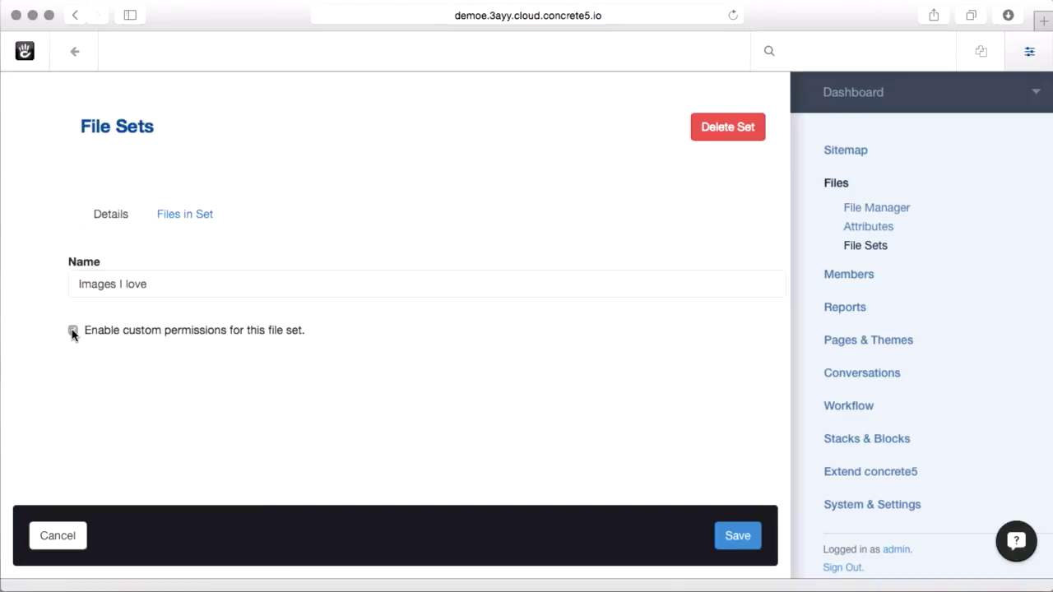
pyautogui.click(73, 330)
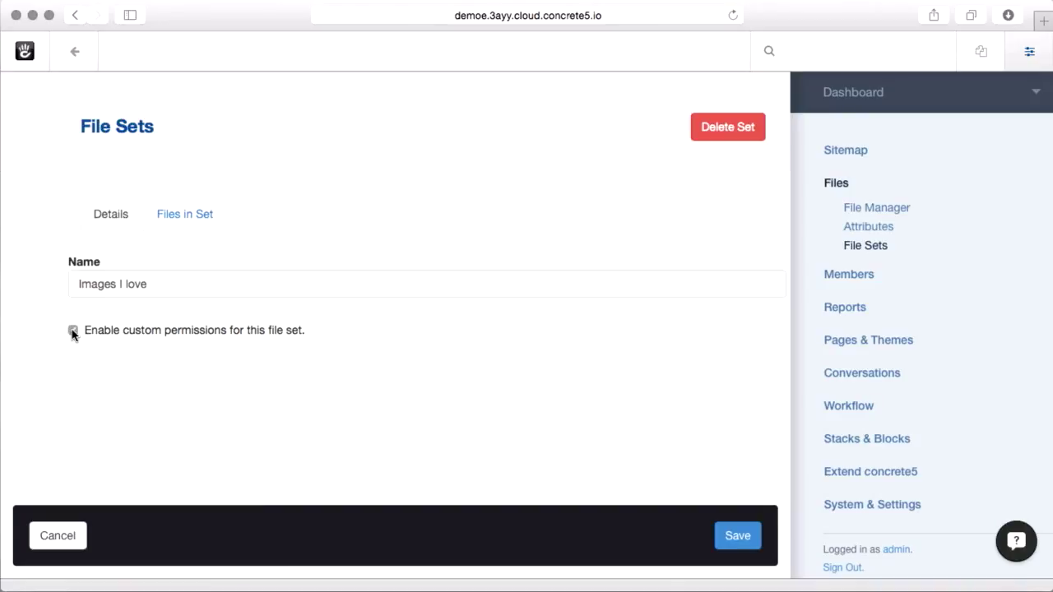
pyautogui.click(738, 533)
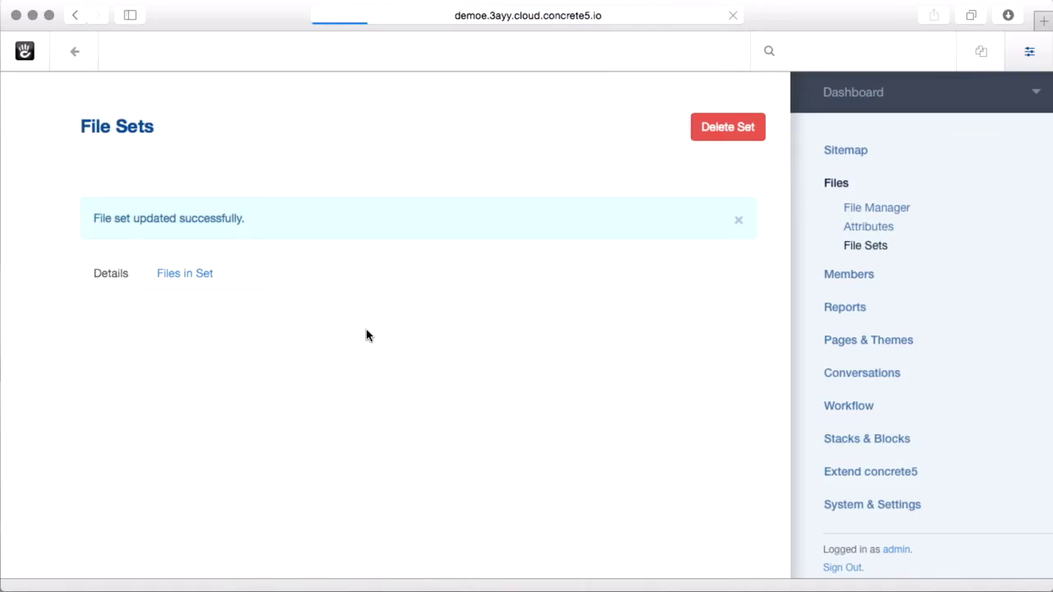
pyautogui.scroll(-1, 367, 329)
pyautogui.scroll(-2, 367, 333)
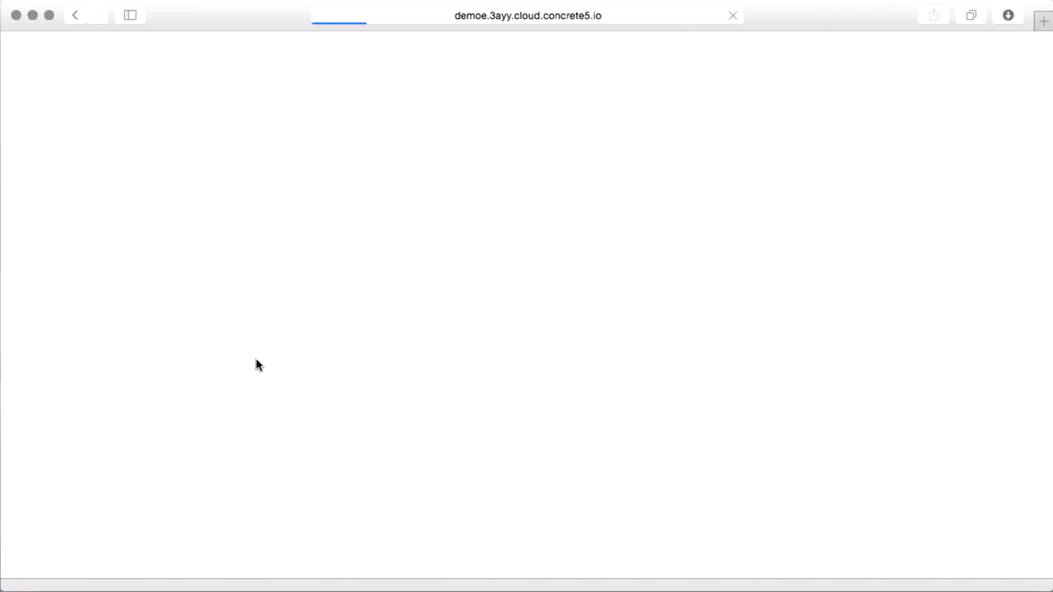
# Override the set and global permissions for the newest screenshot in the File Manager
pyautogui.click(256, 387)
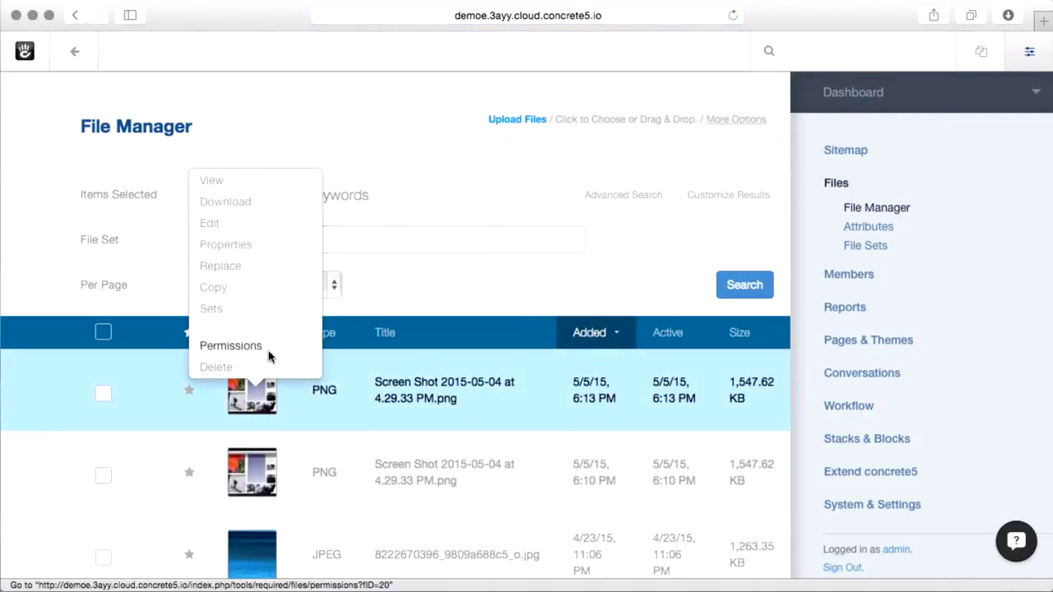
pyautogui.click(270, 348)
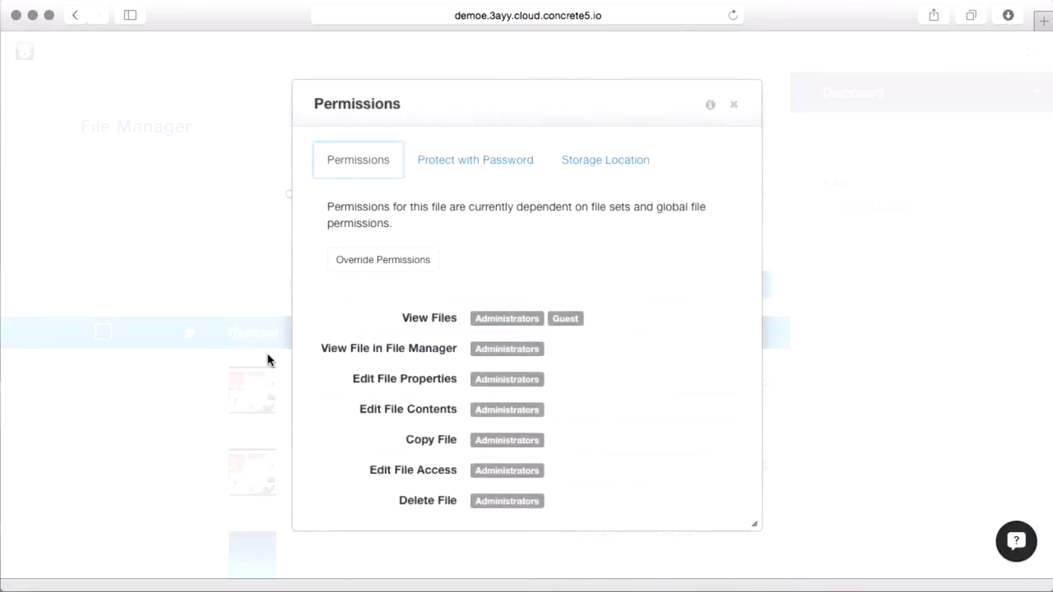
pyautogui.scroll(-1, 512, 274)
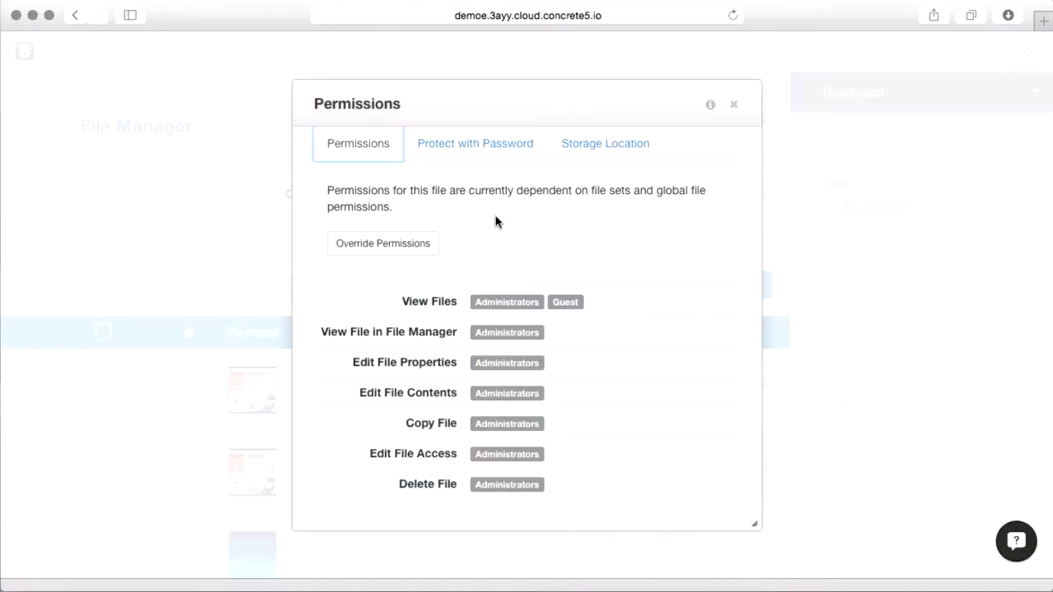
pyautogui.click(386, 241)
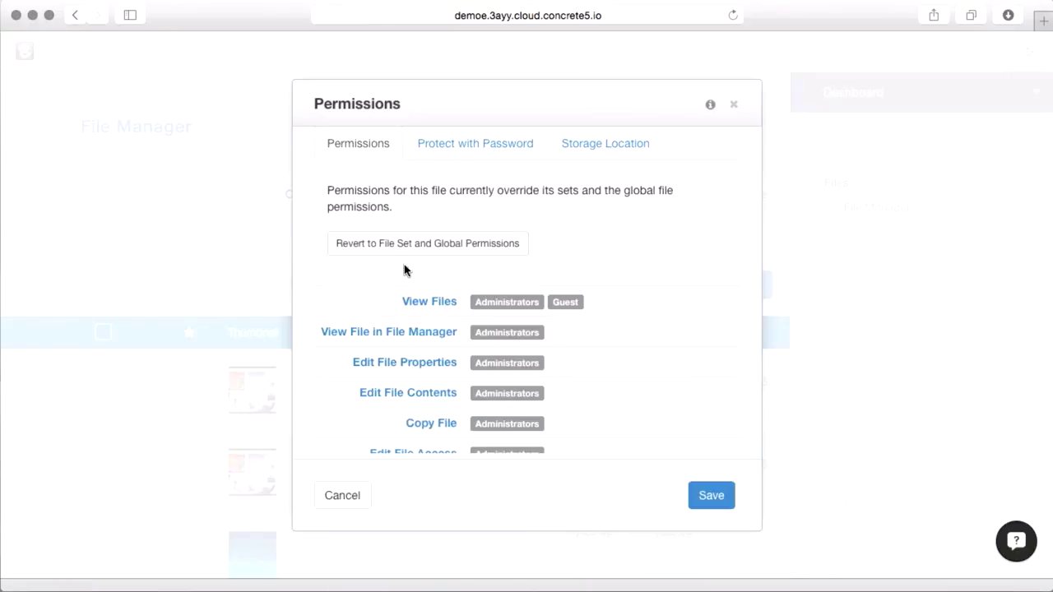
pyautogui.scroll(-3, 405, 272)
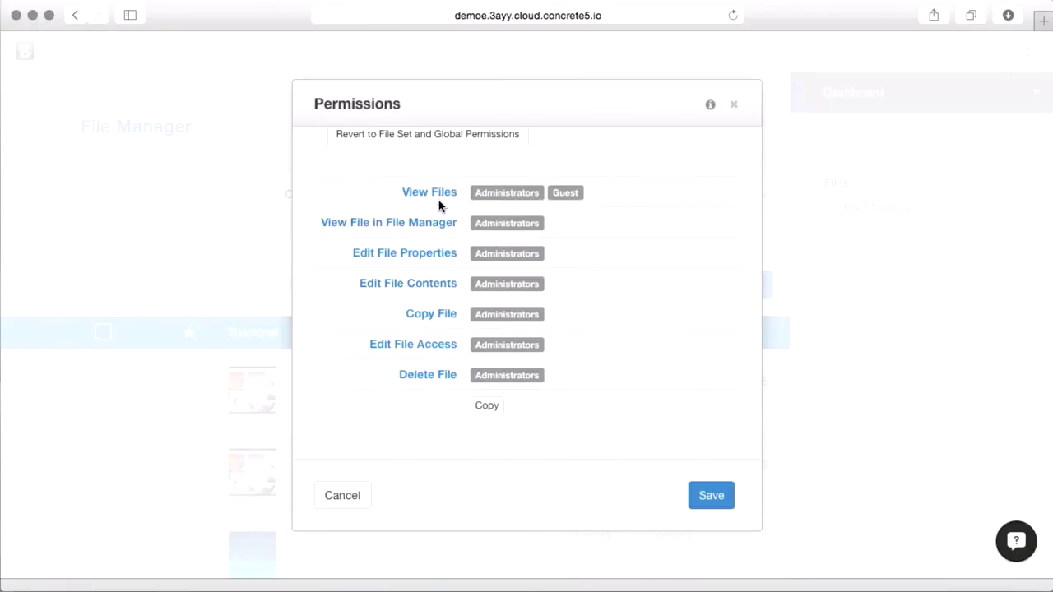